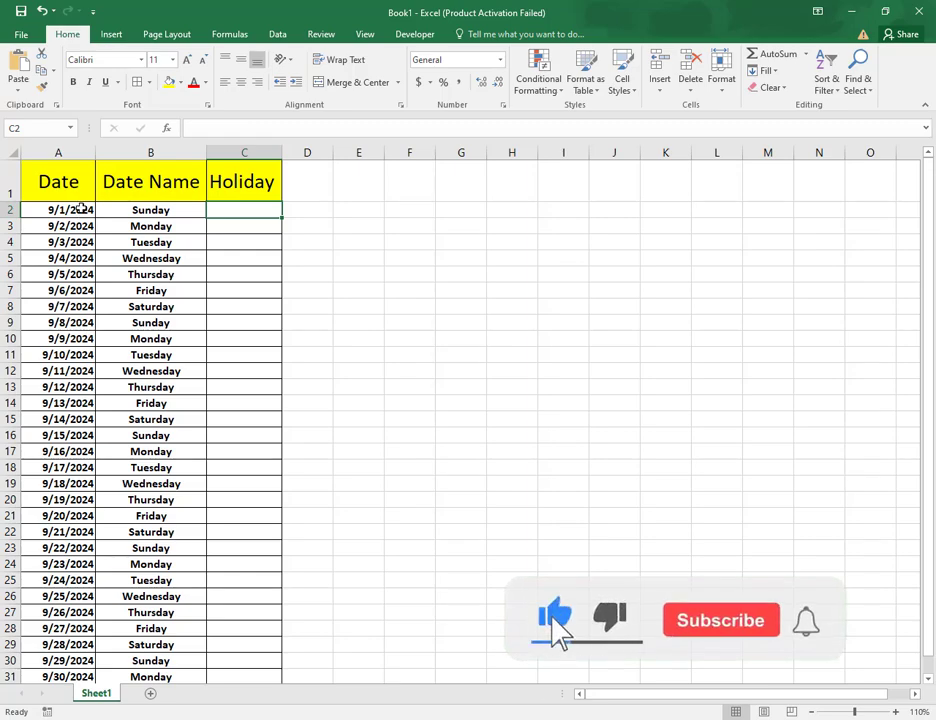
Step: Review the September 2024 dates in column A and their TEXT weekday names in column B
{"action": "left_click", "coordinate": [80, 209]}
{"action": "scroll", "coordinate": [98, 250], "scroll_direction": "down", "scroll_amount": 3}
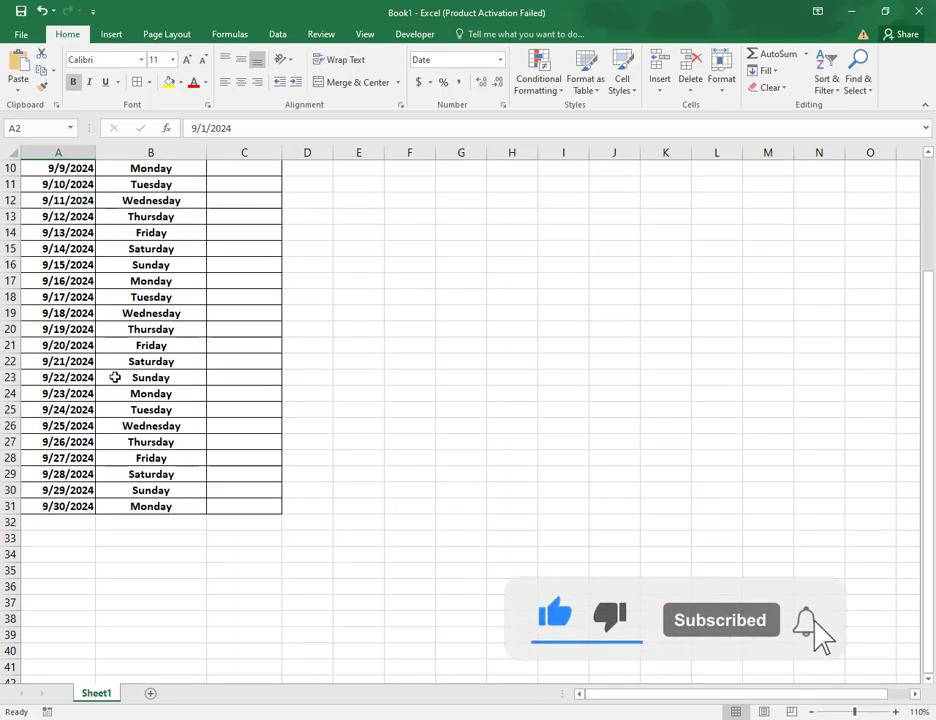
{"action": "scroll", "coordinate": [115, 377], "scroll_direction": "up", "scroll_amount": 2}
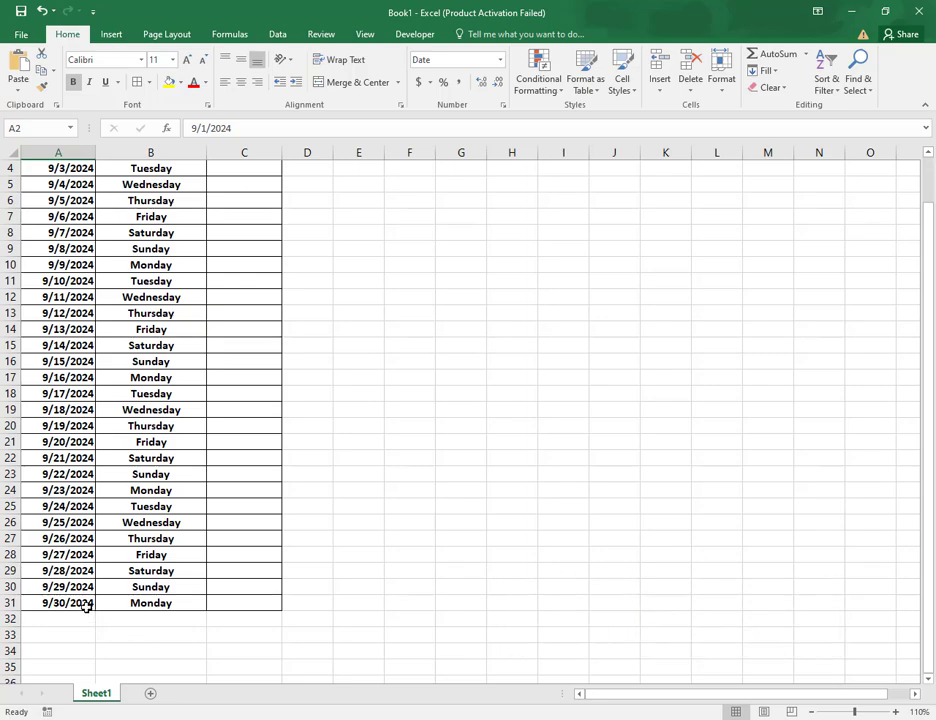
{"action": "scroll", "coordinate": [87, 607], "scroll_direction": "up", "scroll_amount": 1}
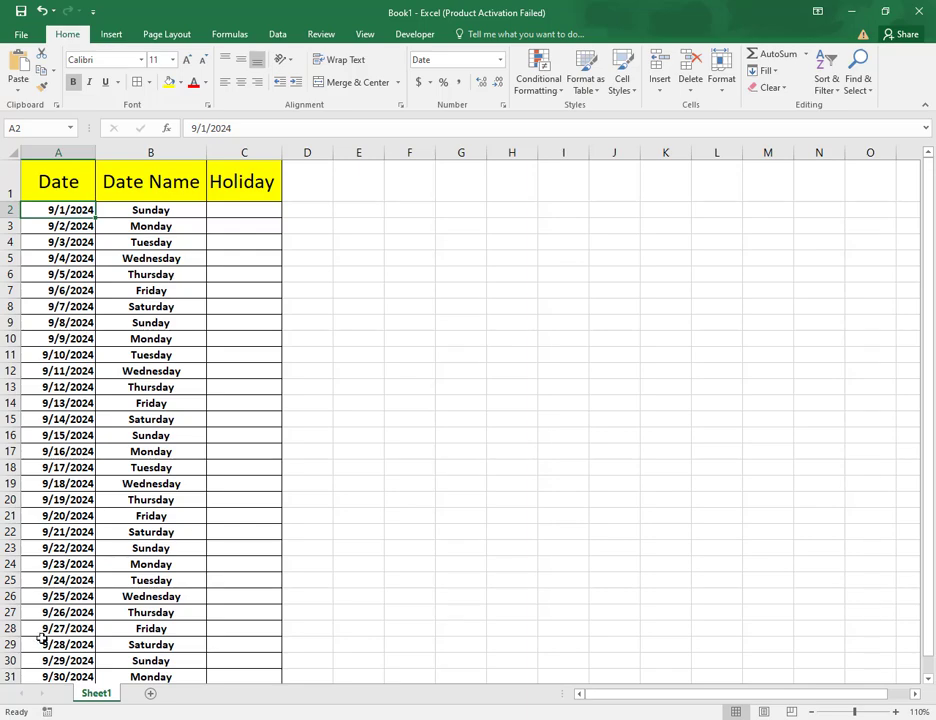
{"action": "scroll", "coordinate": [42, 638], "scroll_direction": "down", "scroll_amount": 1}
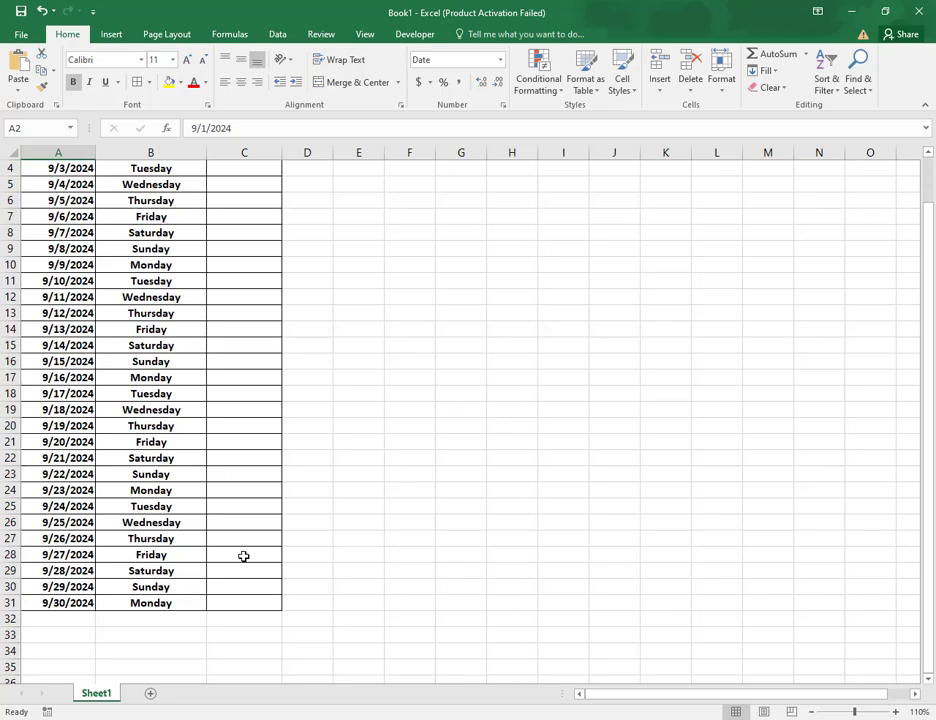
{"action": "scroll", "coordinate": [365, 406], "scroll_direction": "up", "scroll_amount": 1}
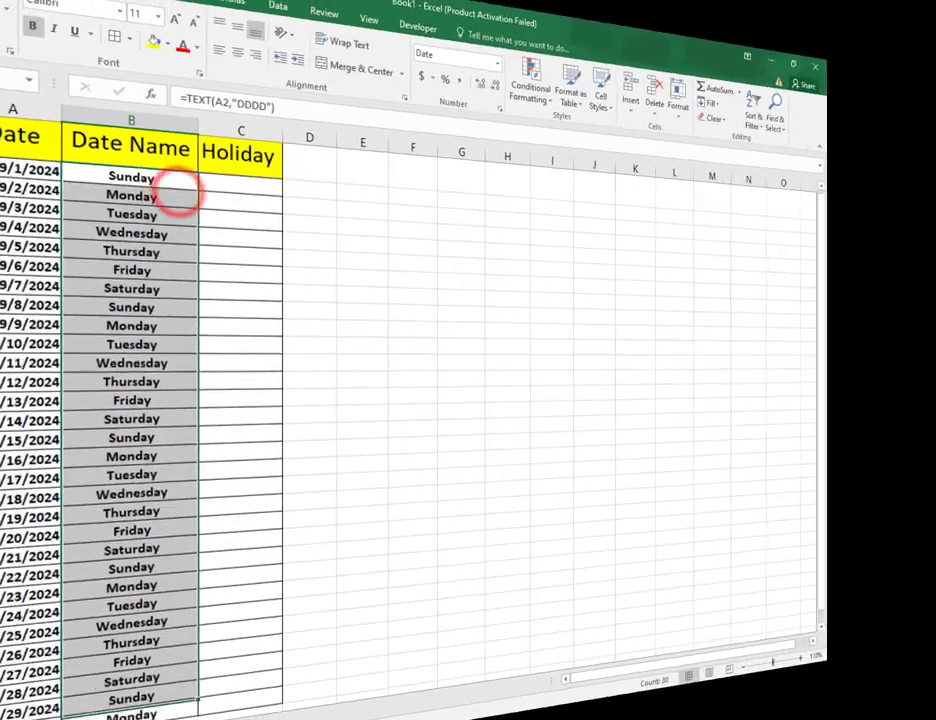
Step: Clear the weekday names from B2:B31 and add a new blank Sheet2
{"action": "key", "text": "Delete"}
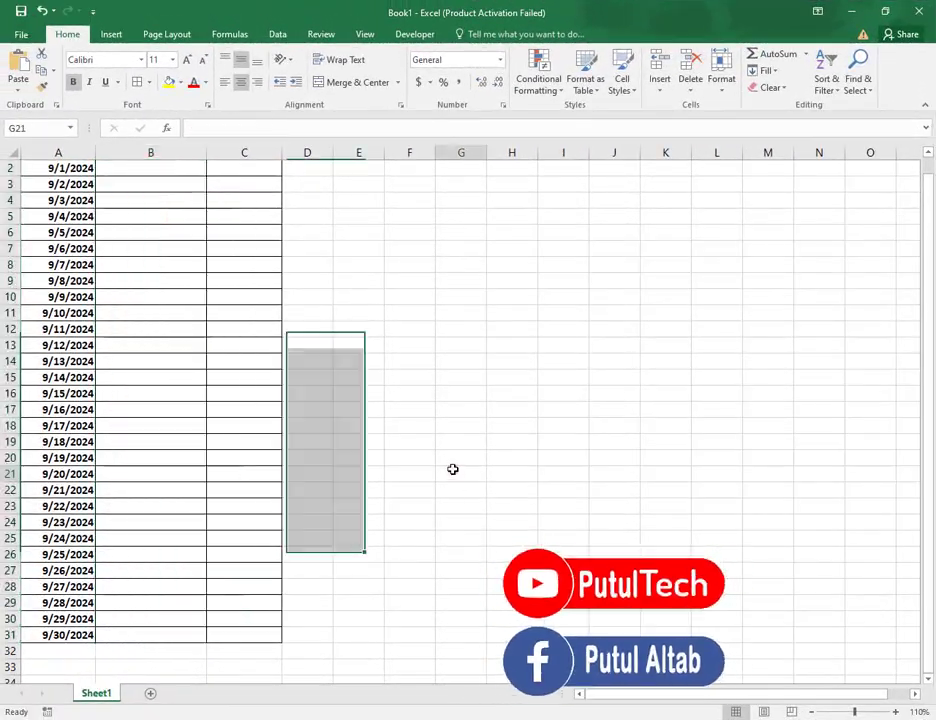
{"action": "left_click", "coordinate": [450, 468]}
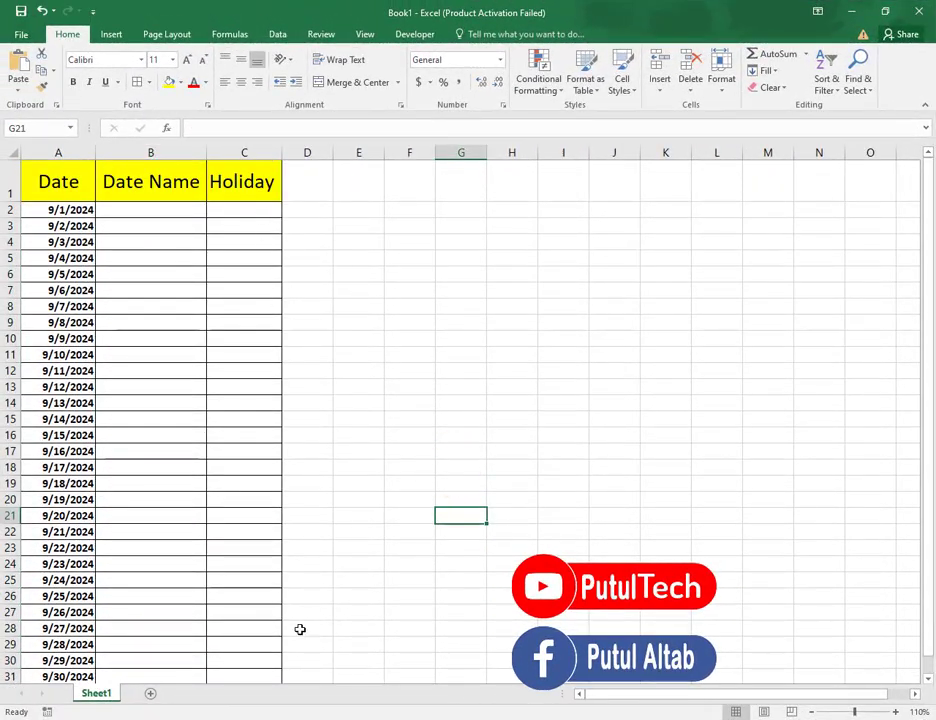
{"action": "left_click", "coordinate": [183, 693]}
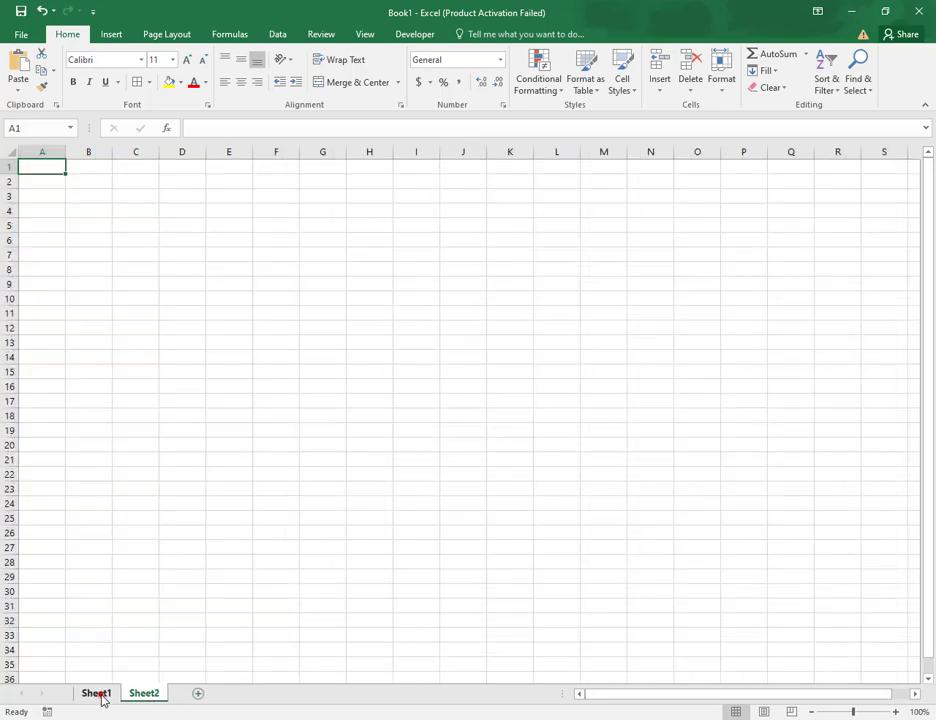
{"action": "left_click", "coordinate": [98, 695]}
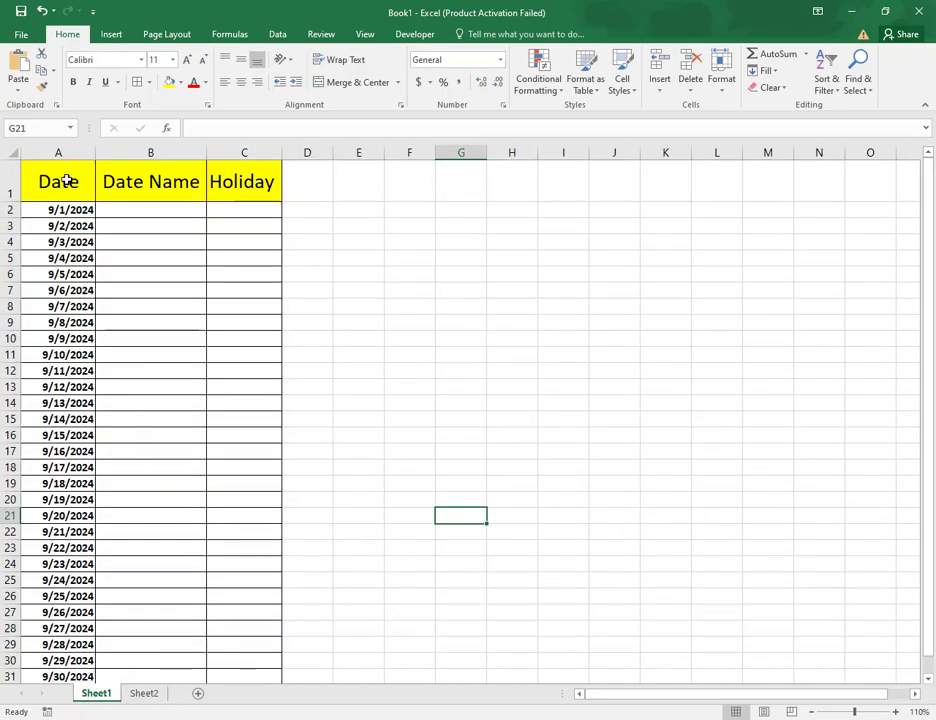
Step: Copy the Date, Date Name, Holiday headers from A1:C1 into E1:G1 and autofit the columns
{"action": "left_click_drag", "start_coordinate": [66, 180], "coordinate": [242, 181]}
{"action": "key", "text": "ctrl+c"}
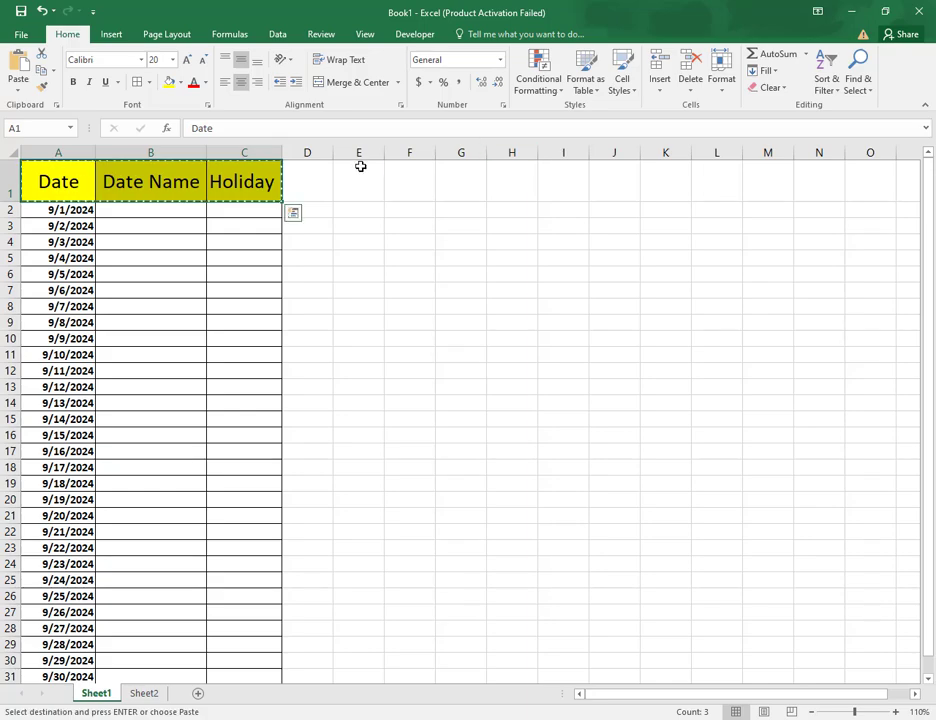
{"action": "left_click", "coordinate": [347, 180]}
{"action": "key", "text": "ctrl+v"}
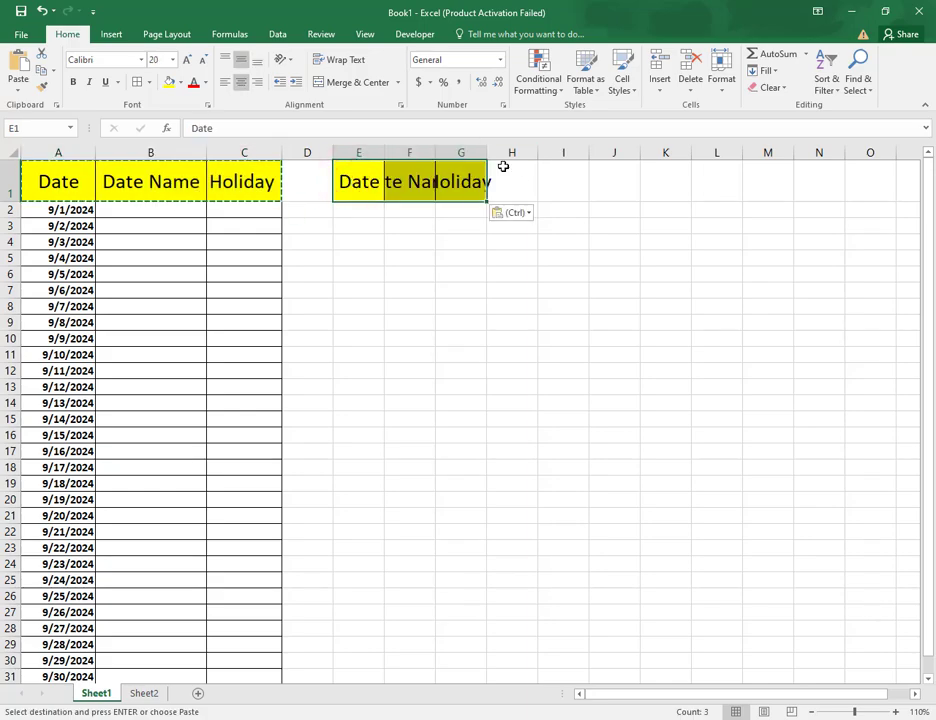
{"action": "double_click", "coordinate": [487, 152]}
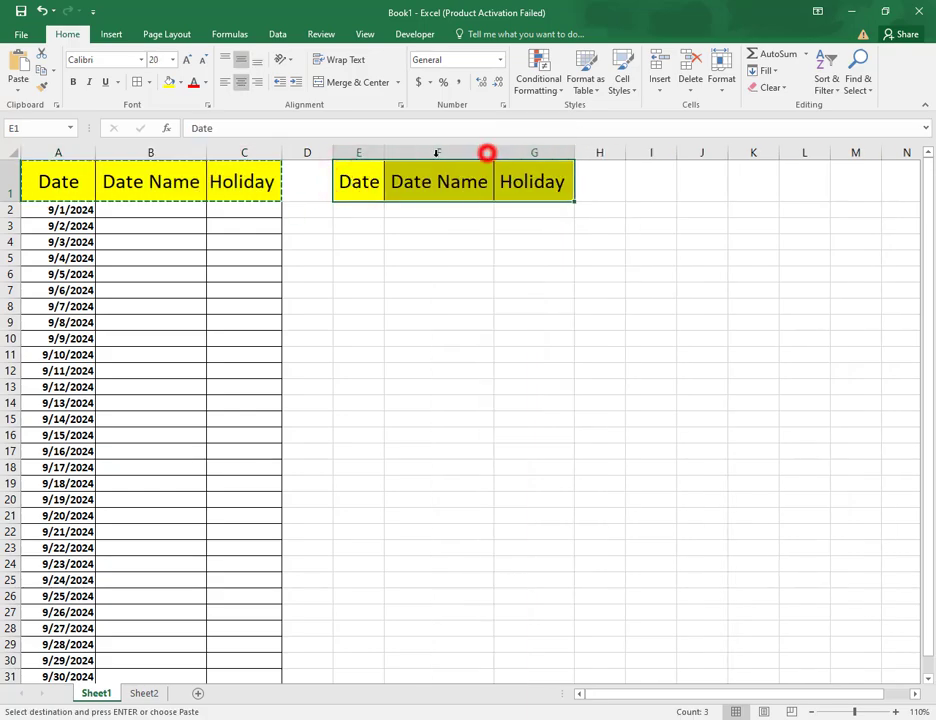
{"action": "left_click", "coordinate": [549, 220]}
{"action": "left_click", "coordinate": [369, 213]}
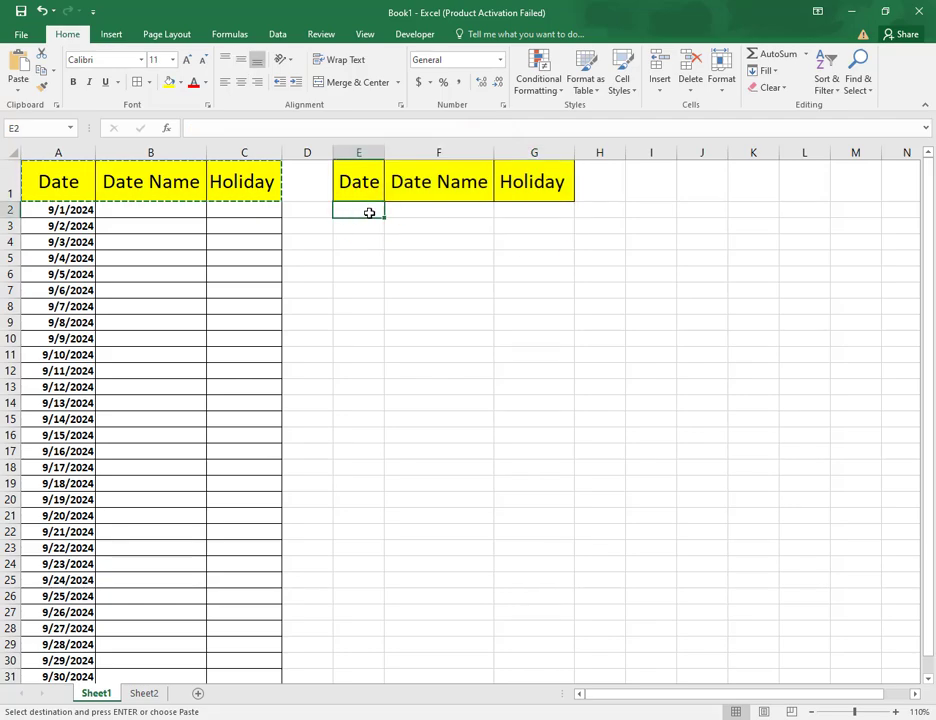
Step: Enter 9/1/2024 in E2 and fill the dates down through 9/30/2024
{"action": "type", "text": "10/1/2024"}
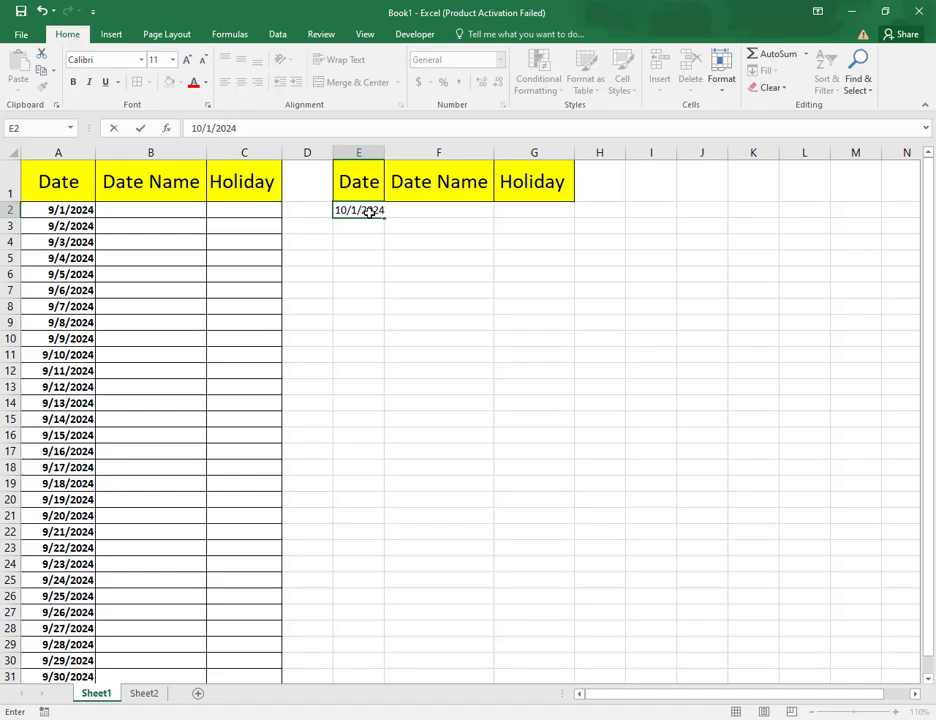
{"action": "key", "text": "Return"}
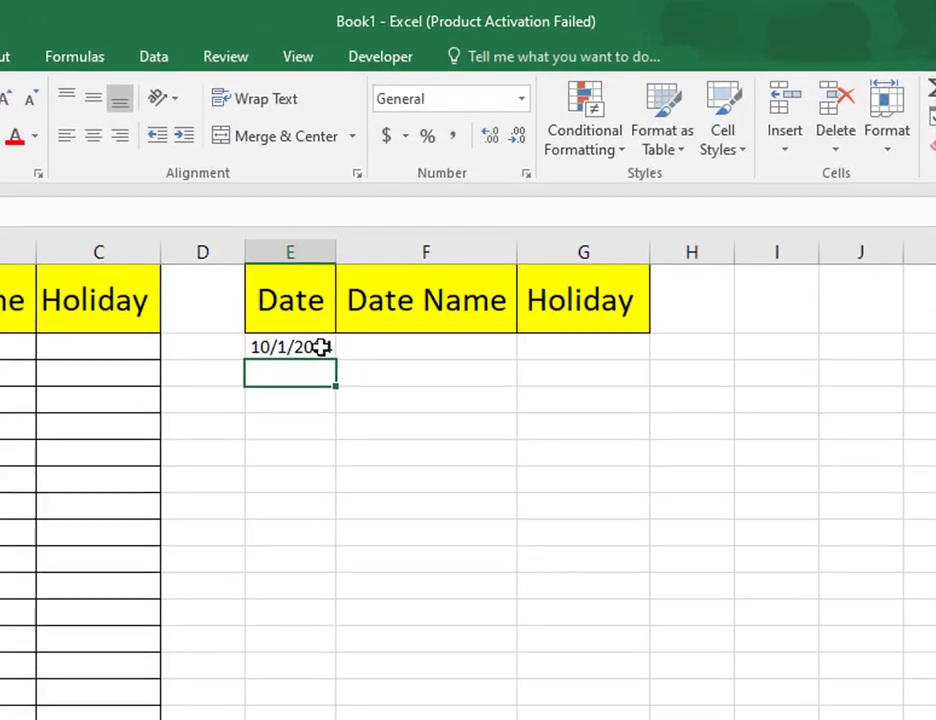
{"action": "left_click", "coordinate": [360, 254]}
{"action": "double_click", "coordinate": [263, 345]}
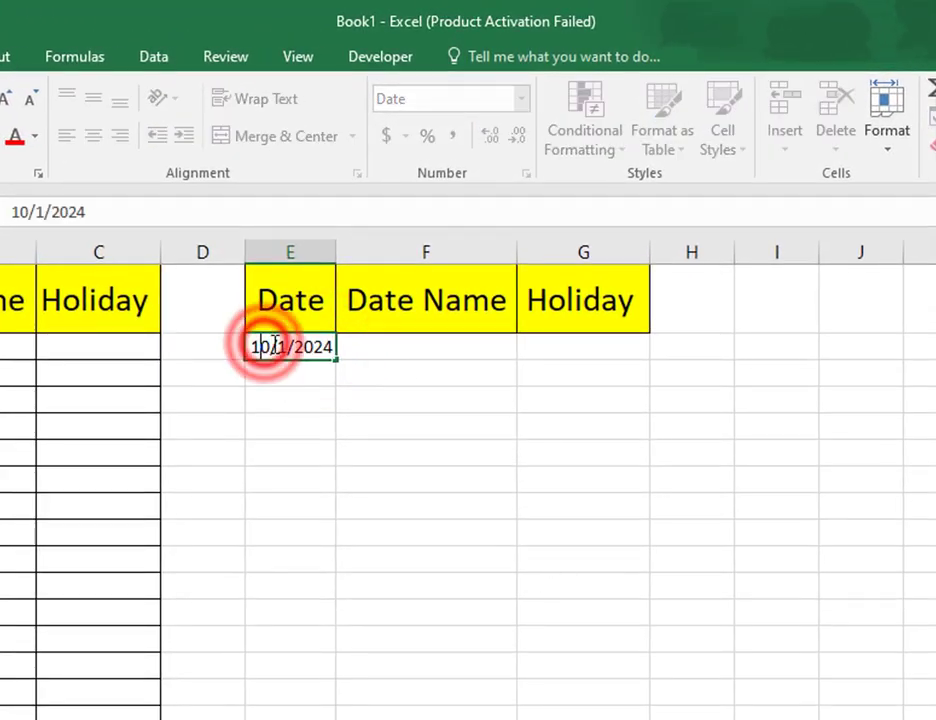
{"action": "type", "text": "09"}
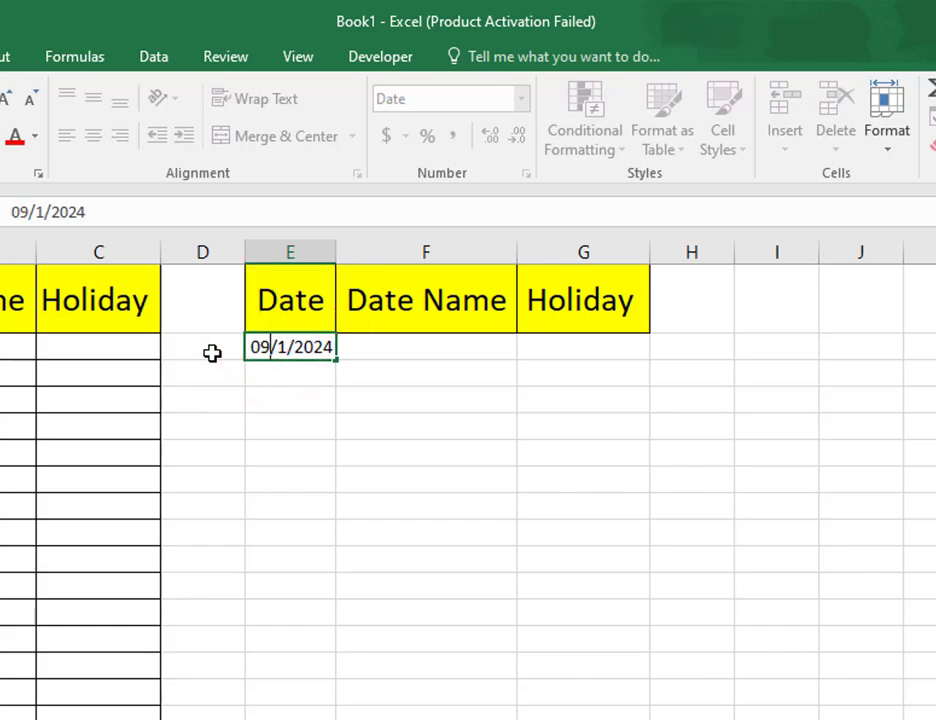
{"action": "key", "text": "Return"}
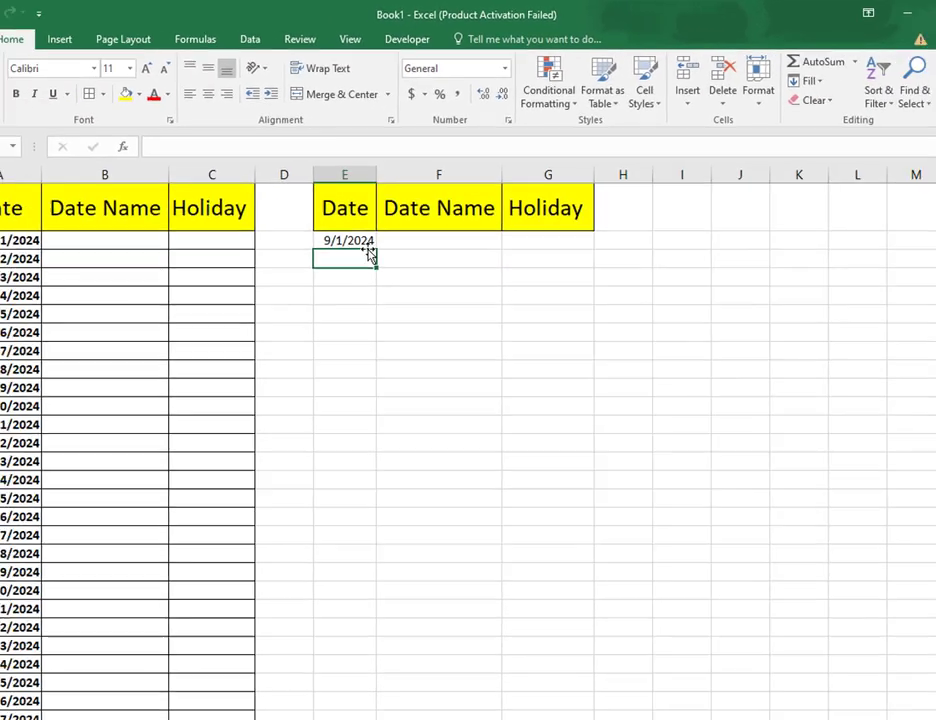
{"action": "left_click", "coordinate": [378, 212]}
{"action": "mouse_move", "coordinate": [388, 218]}
{"action": "left_mouse_down"}
{"action": "mouse_move", "coordinate": [374, 687]}
{"action": "mouse_move", "coordinate": [363, 593]}
{"action": "left_mouse_up"}
Step: Rename header F1 to 'Date of Name' and widen column F to fit it
{"action": "scroll", "coordinate": [456, 322], "scroll_direction": "up", "scroll_amount": 2}
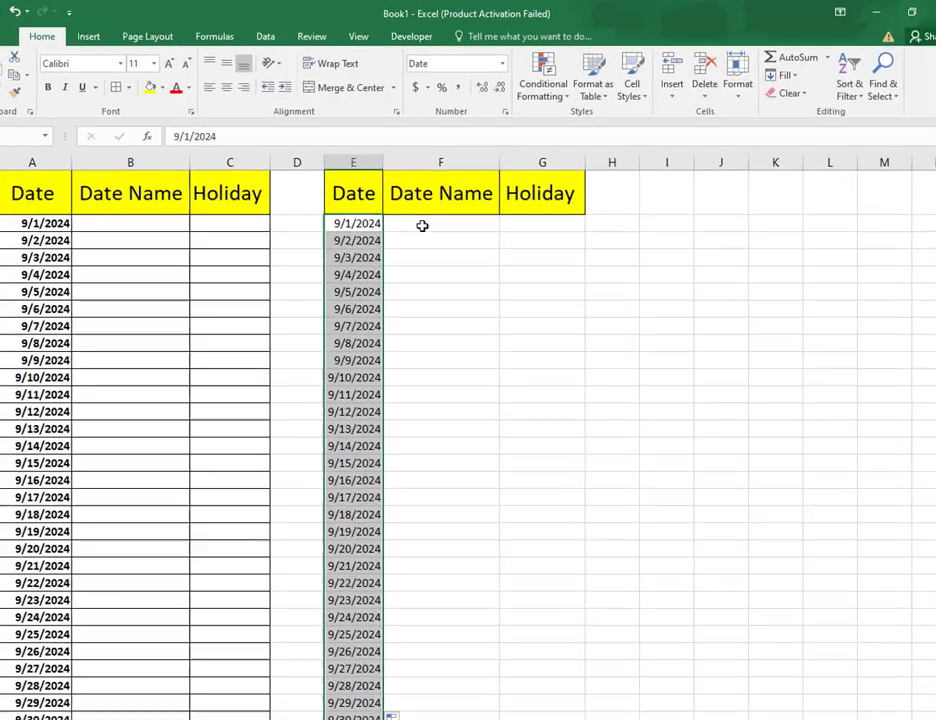
{"action": "left_click", "coordinate": [426, 209]}
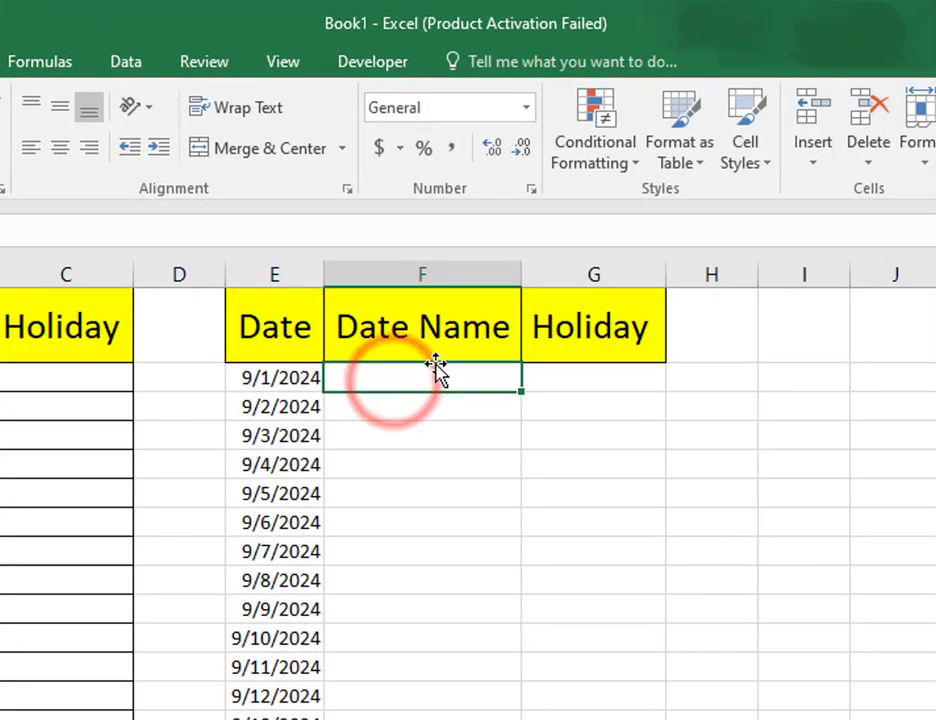
{"action": "double_click", "coordinate": [420, 334]}
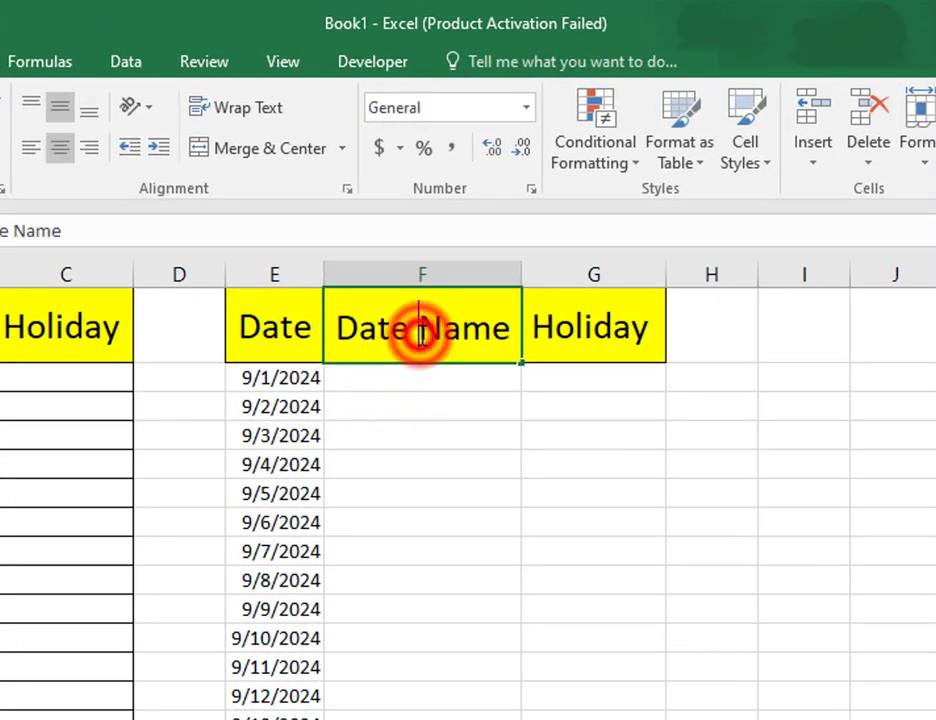
{"action": "type", "text": "of"}
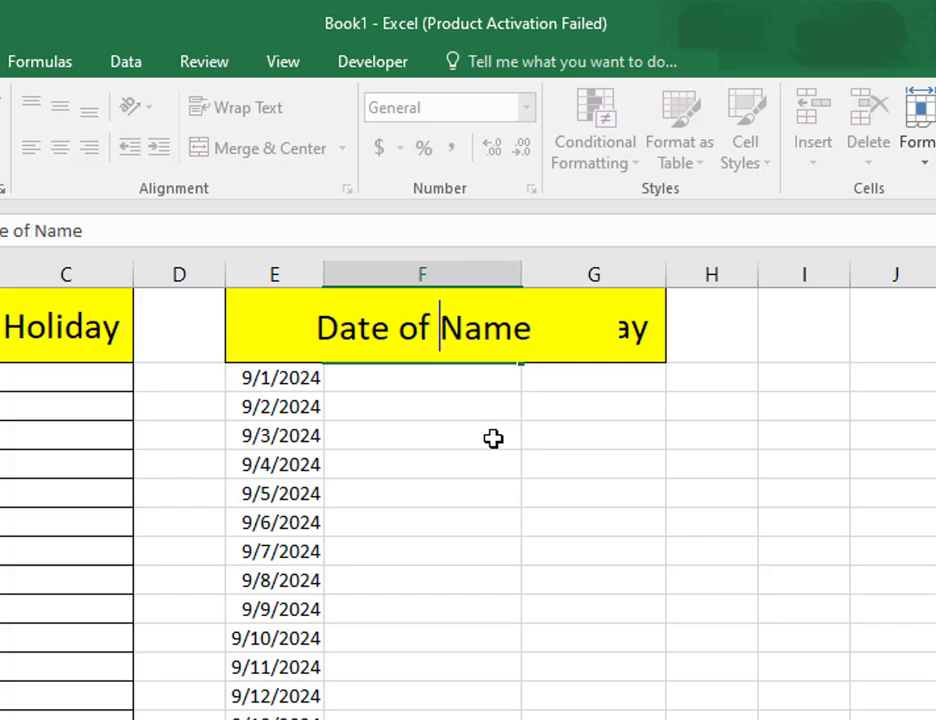
{"action": "left_click", "coordinate": [436, 438]}
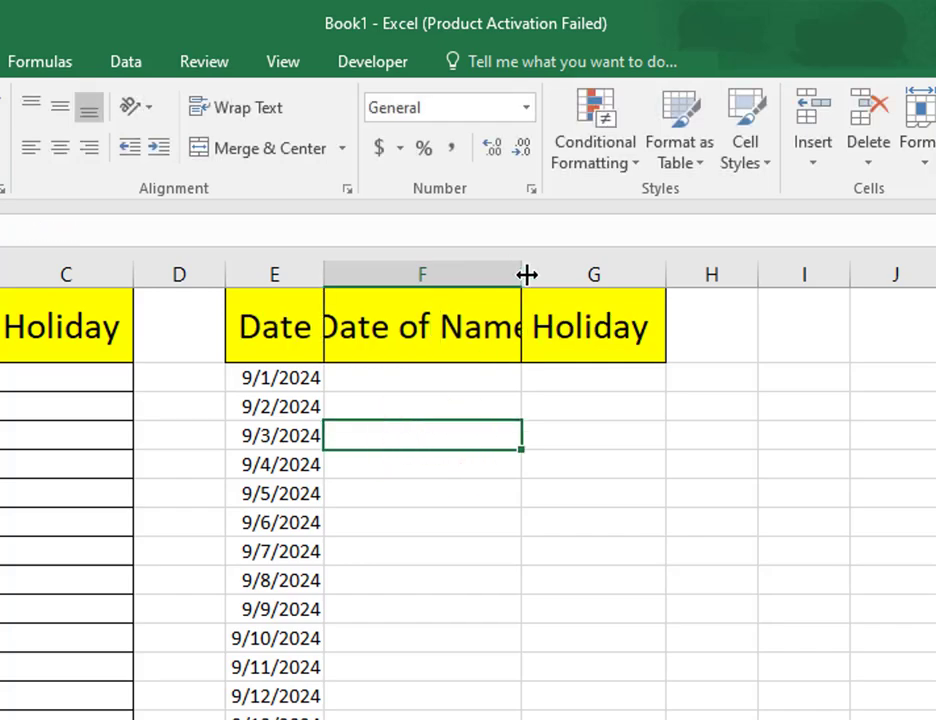
{"action": "left_click_drag", "start_coordinate": [517, 270], "coordinate": [581, 287]}
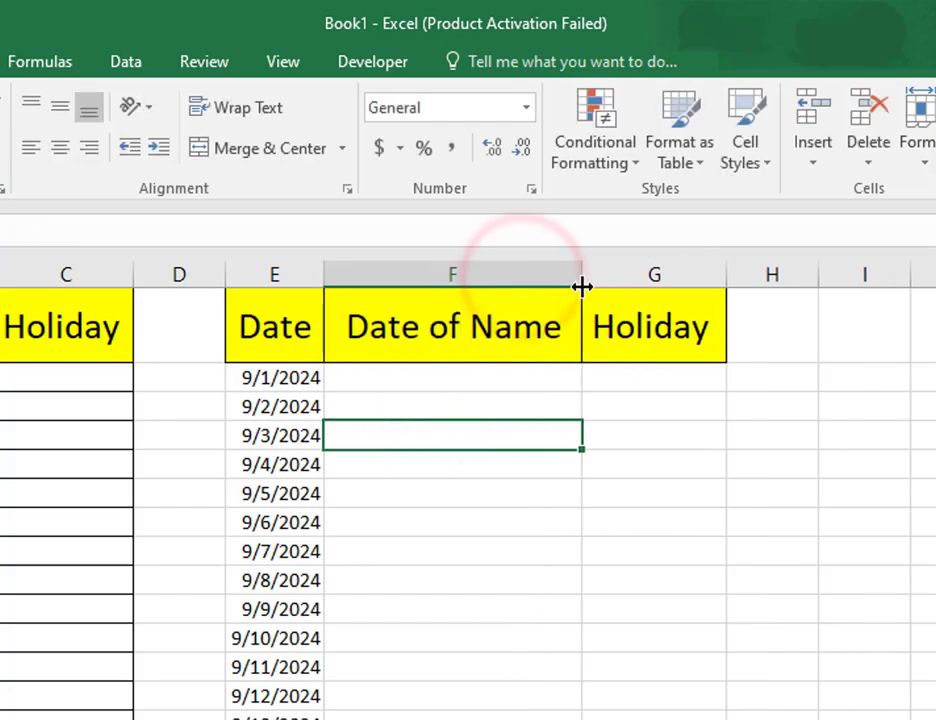
{"action": "left_click", "coordinate": [502, 388]}
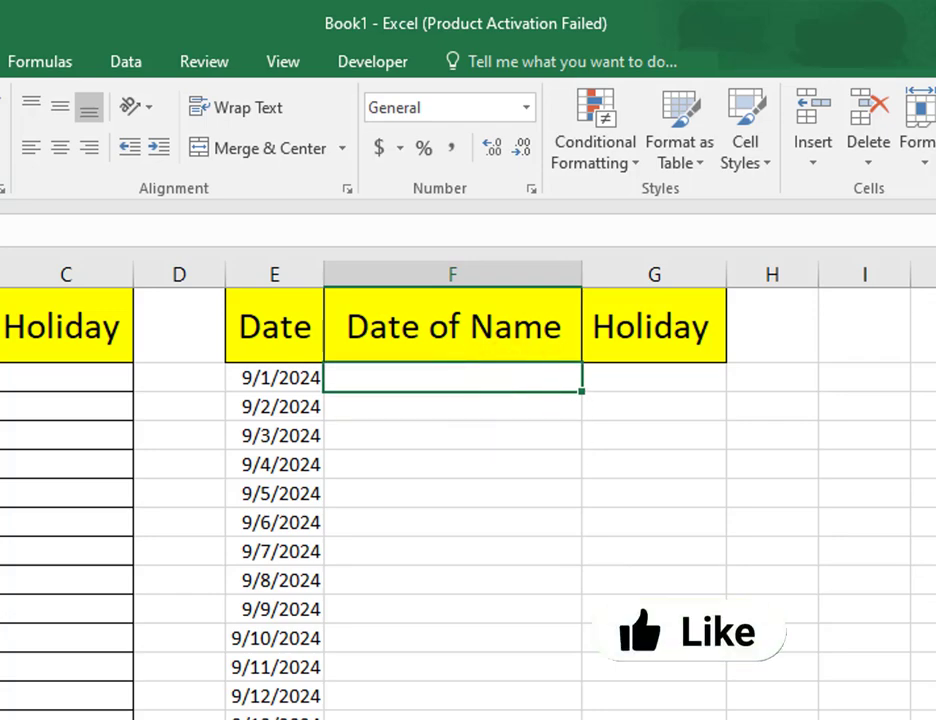
Step: Enter =TEXT(E2,"DDDD") in F2 to show Sunday, then drag it down column F
{"action": "type", "text": "="}
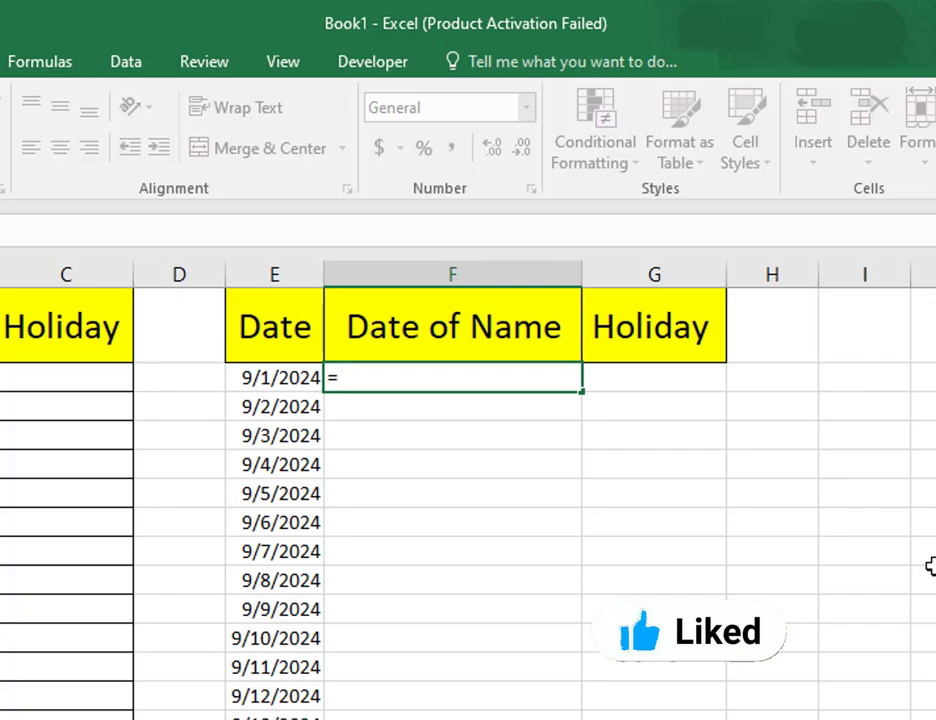
{"action": "type", "text": "te"}
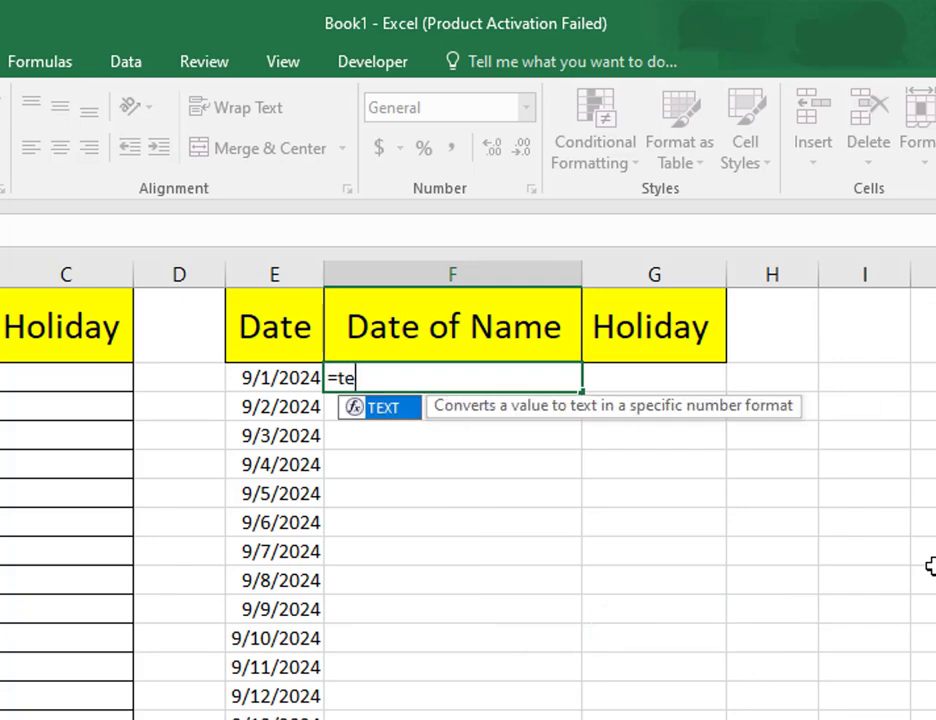
{"action": "key", "text": "Tab"}
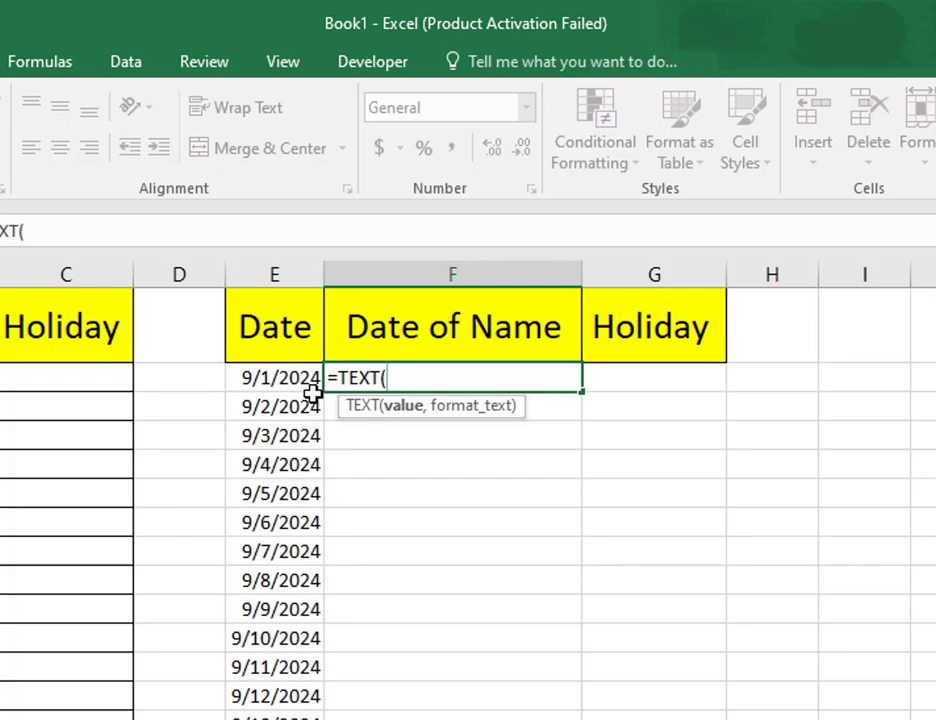
{"action": "left_click", "coordinate": [278, 384]}
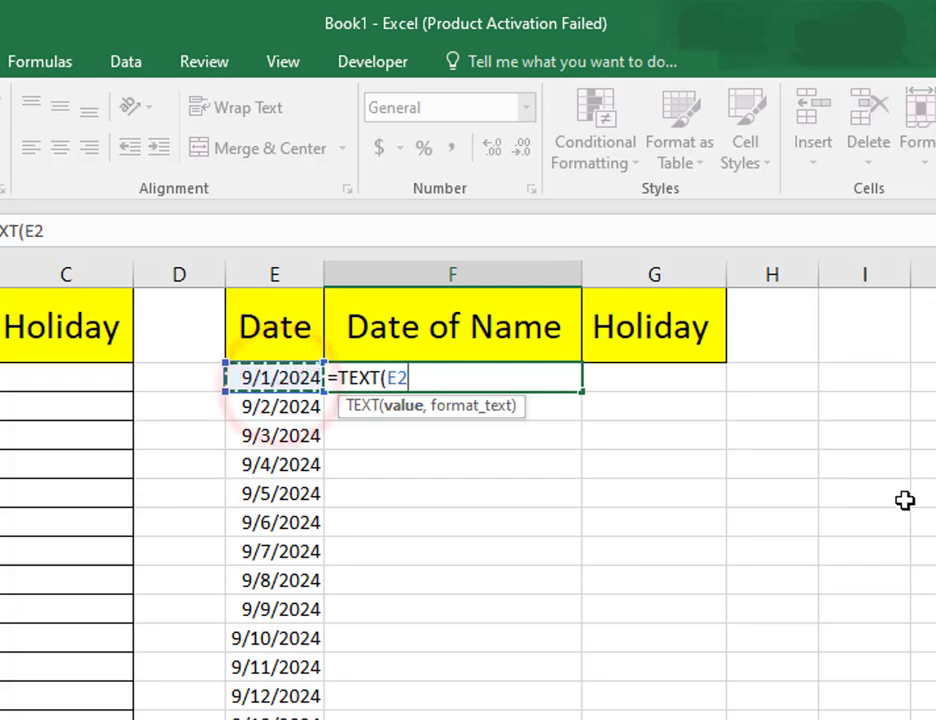
{"action": "type", "text": ","}
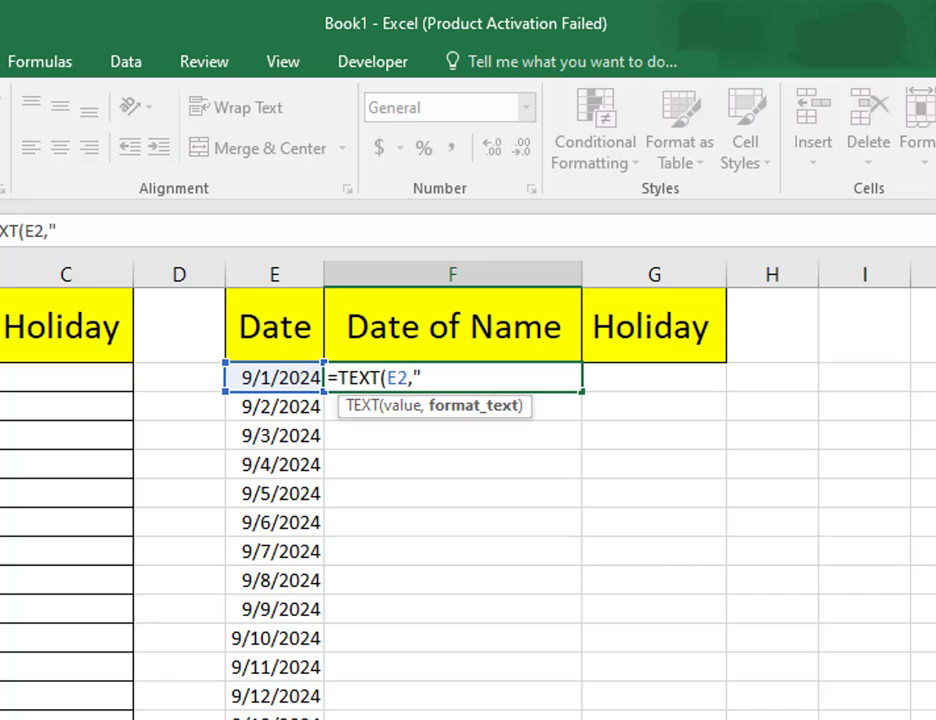
{"action": "key", "text": "Return"}
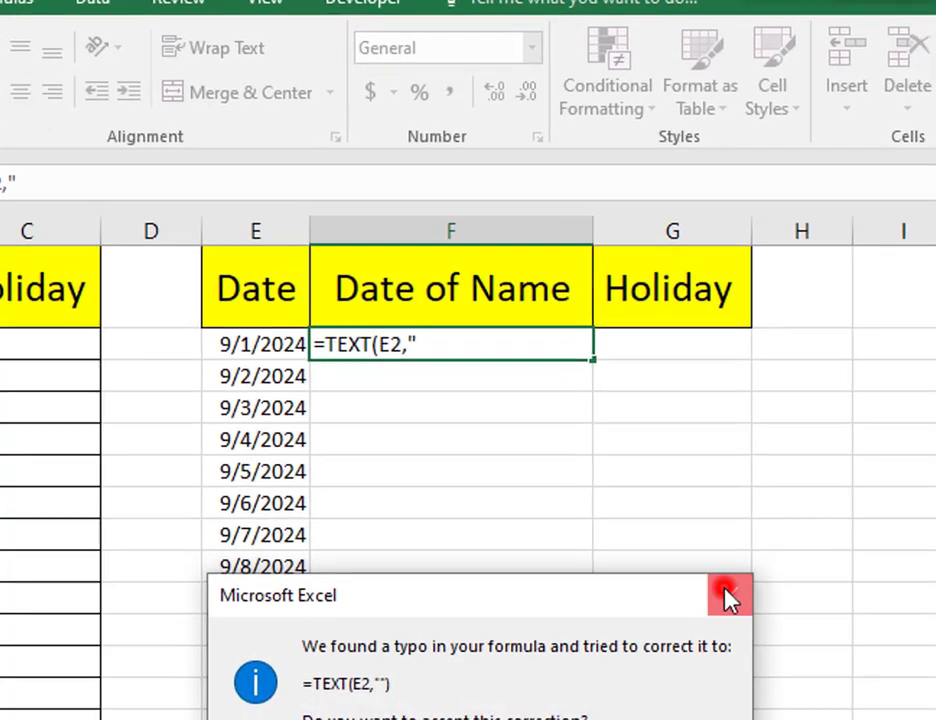
{"action": "left_click", "coordinate": [707, 605]}
{"action": "key", "text": "Return"}
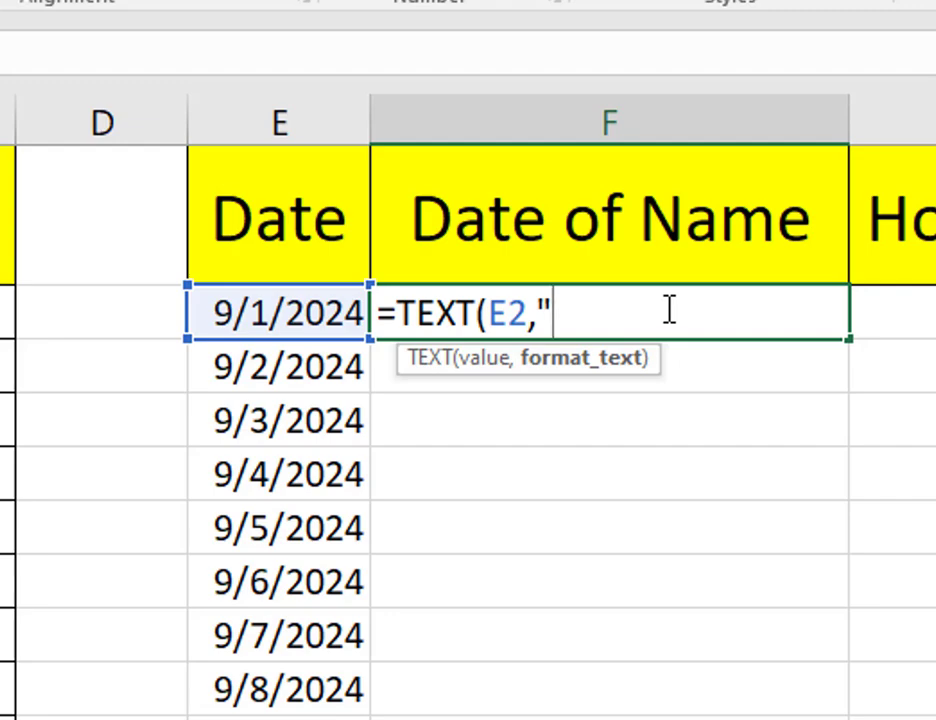
{"action": "type", "text": "D"}
{"action": "type", "text": "DD"}
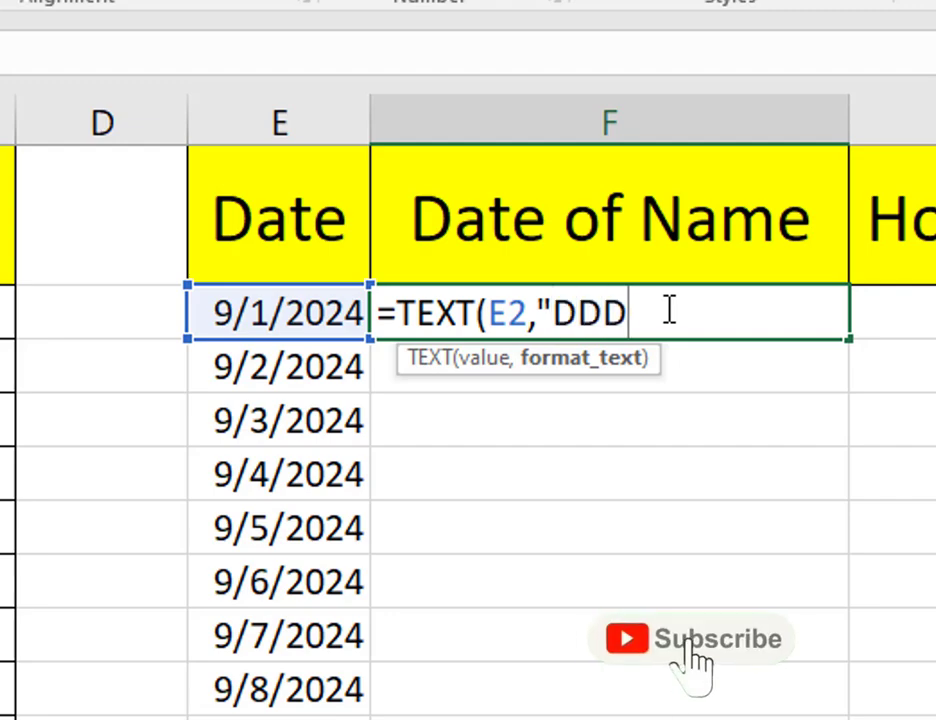
{"action": "type", "text": "D"}
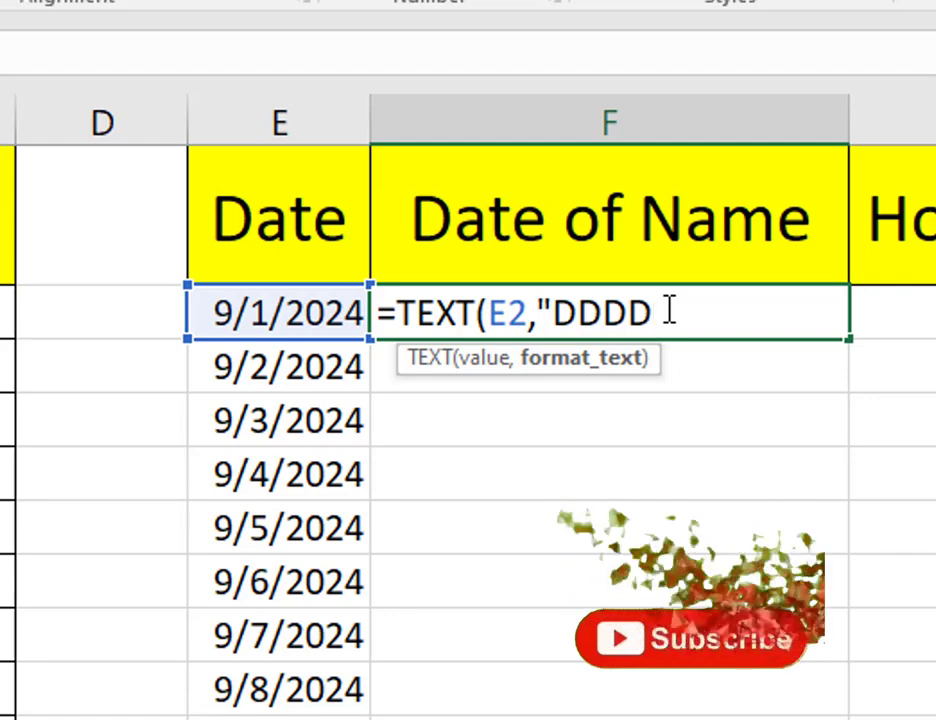
{"action": "type", "text": "\""}
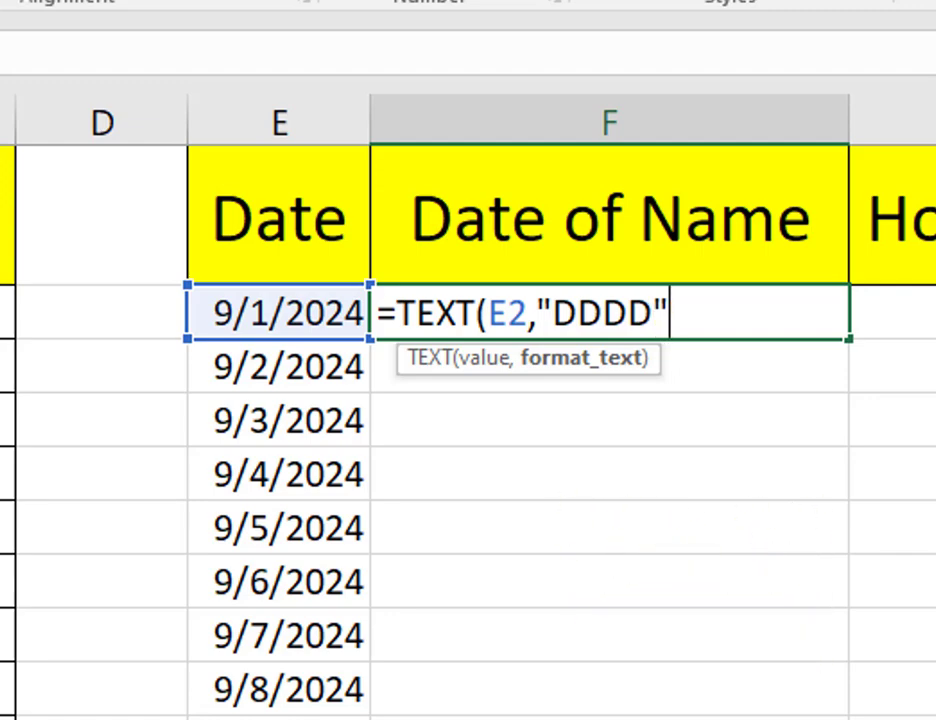
{"action": "type", "text": ")"}
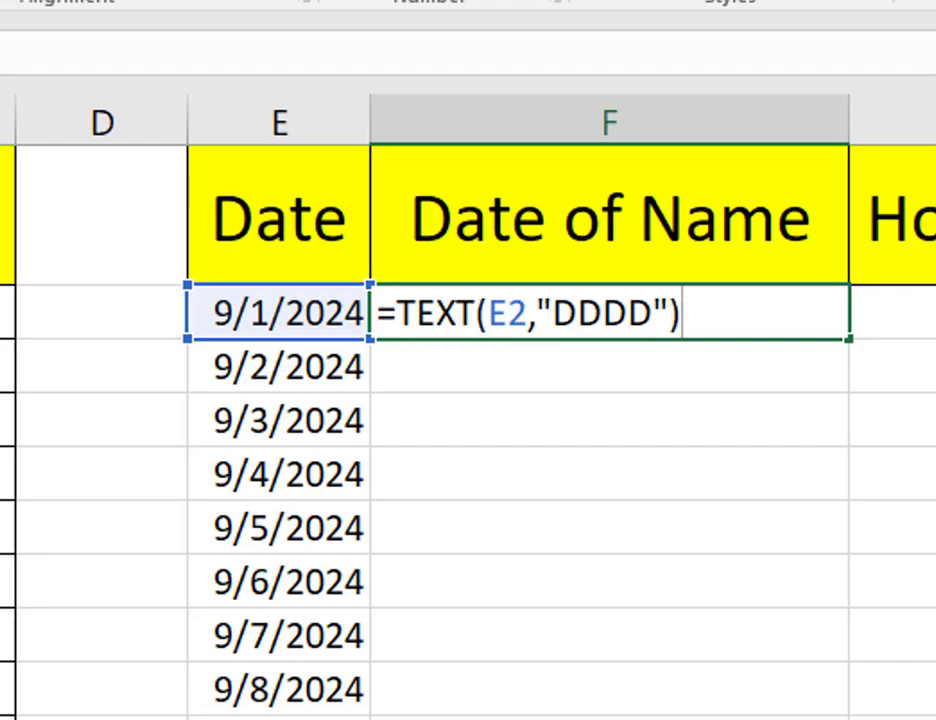
{"action": "key", "text": "Return"}
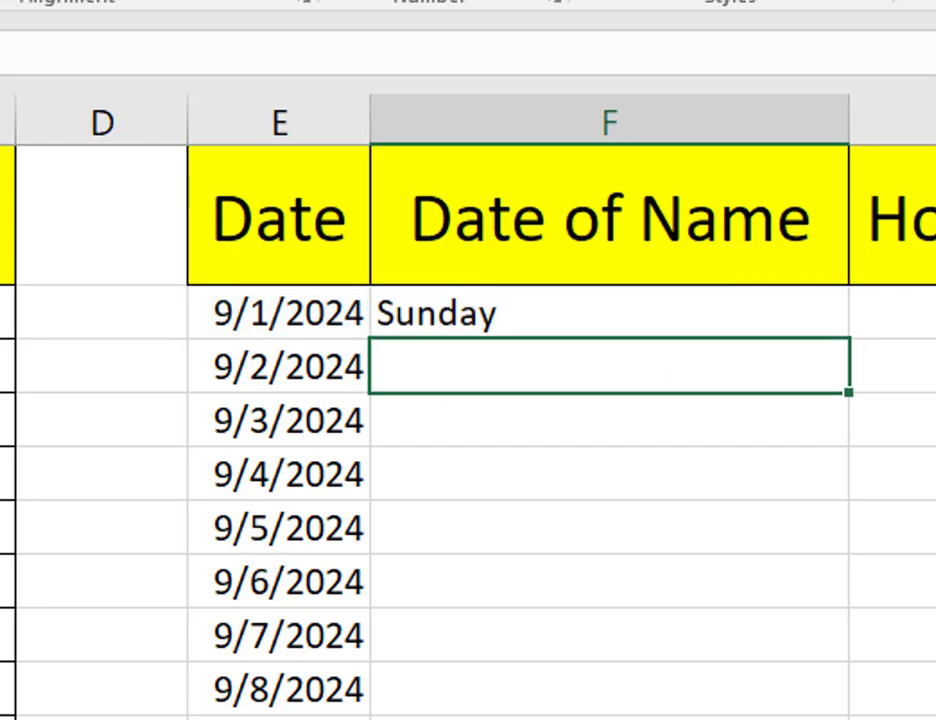
{"action": "left_click", "coordinate": [738, 325]}
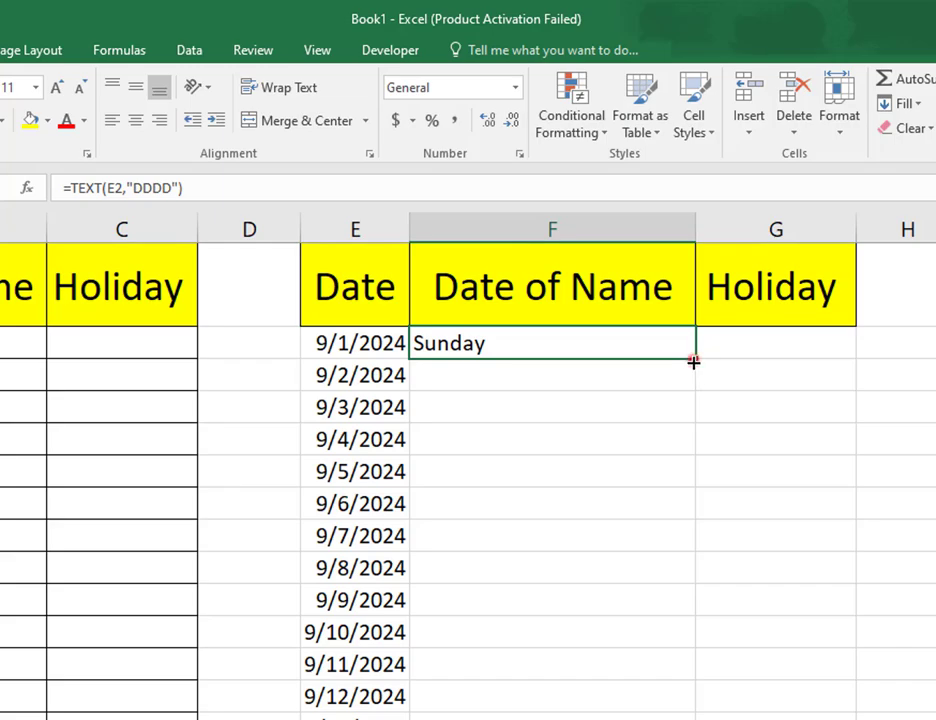
{"action": "mouse_move", "coordinate": [693, 362]}
{"action": "left_mouse_down"}
{"action": "mouse_move", "coordinate": [690, 715]}
{"action": "mouse_move", "coordinate": [631, 645]}
{"action": "left_mouse_up"}
Step: Left-align the weekday names in the Date of Name column
{"action": "scroll", "coordinate": [710, 476], "scroll_direction": "up", "scroll_amount": 2}
{"action": "scroll", "coordinate": [710, 476], "scroll_direction": "up", "scroll_amount": 1}
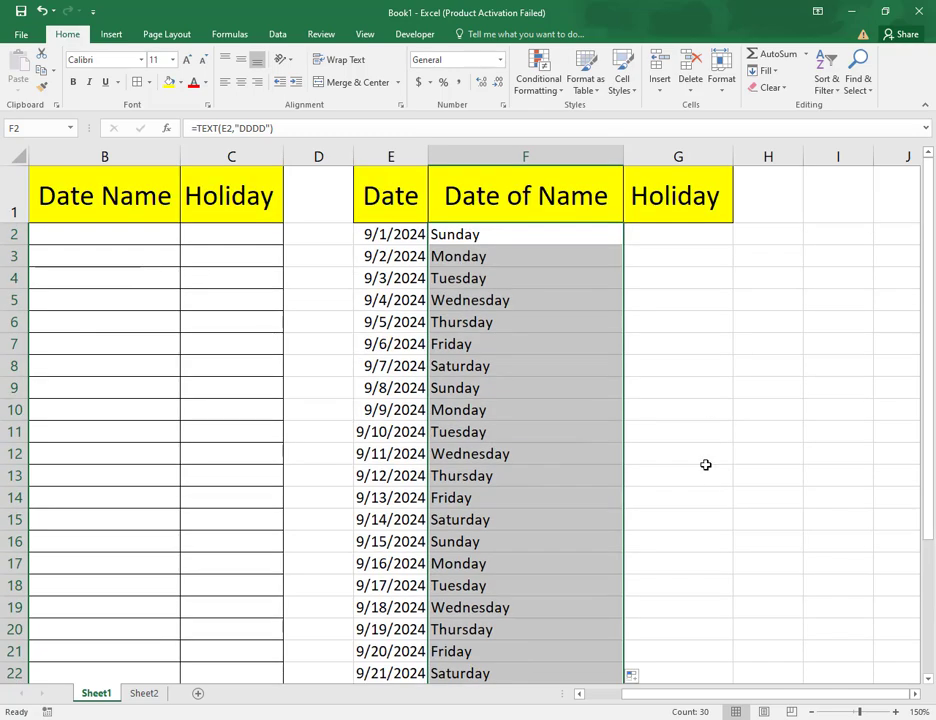
{"action": "left_click", "coordinate": [241, 81]}
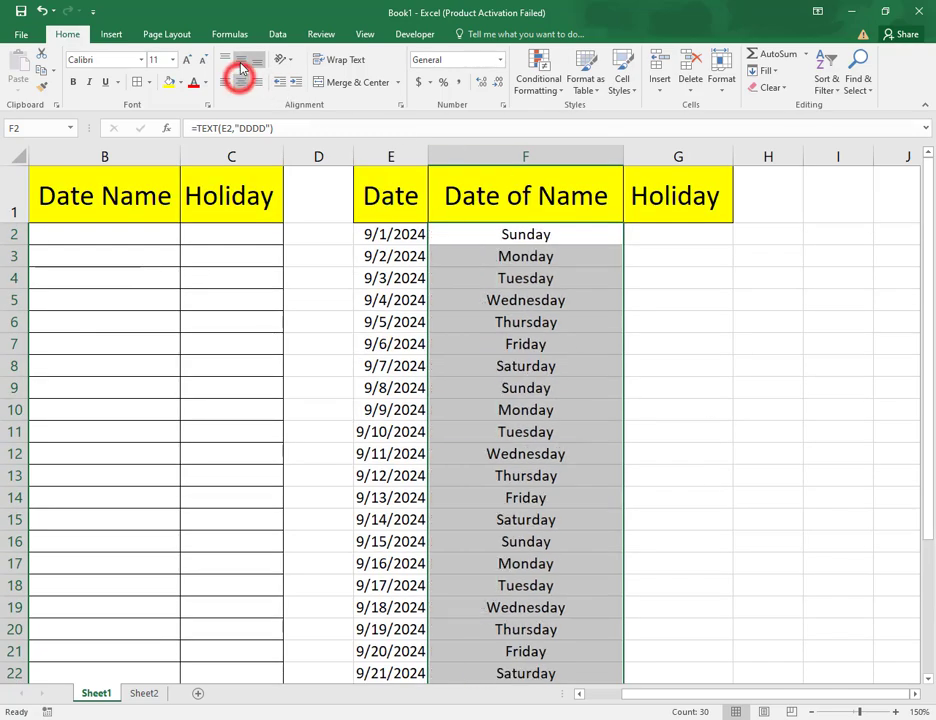
{"action": "left_click", "coordinate": [689, 299]}
{"action": "left_click", "coordinate": [506, 156]}
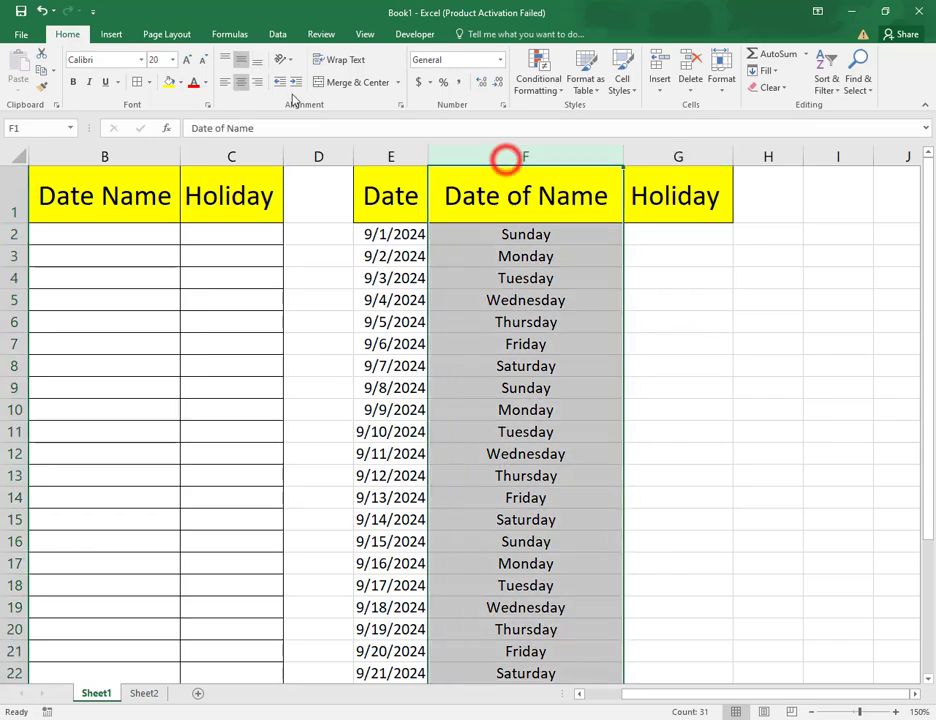
{"action": "left_click", "coordinate": [225, 82]}
{"action": "left_click", "coordinate": [652, 300]}
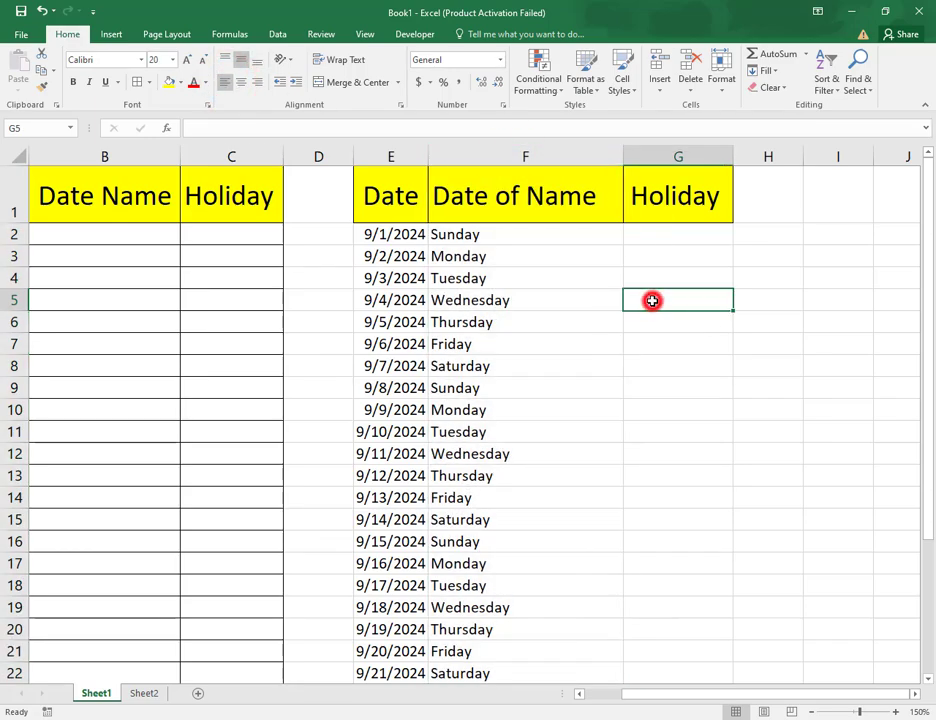
Step: Apply All Borders to the date table cells E2:F31
{"action": "mouse_move", "coordinate": [397, 234]}
{"action": "left_mouse_down"}
{"action": "mouse_move", "coordinate": [518, 703]}
{"action": "mouse_move", "coordinate": [527, 632]}
{"action": "left_mouse_up"}
{"action": "scroll", "coordinate": [658, 353], "scroll_direction": "up", "scroll_amount": 3}
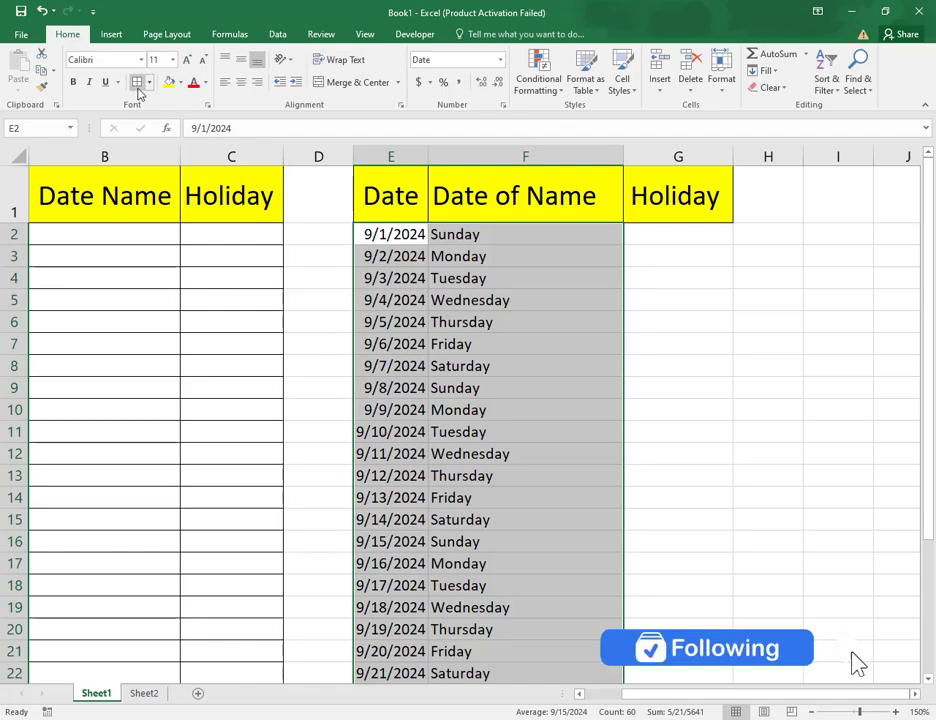
{"action": "left_click", "coordinate": [139, 86]}
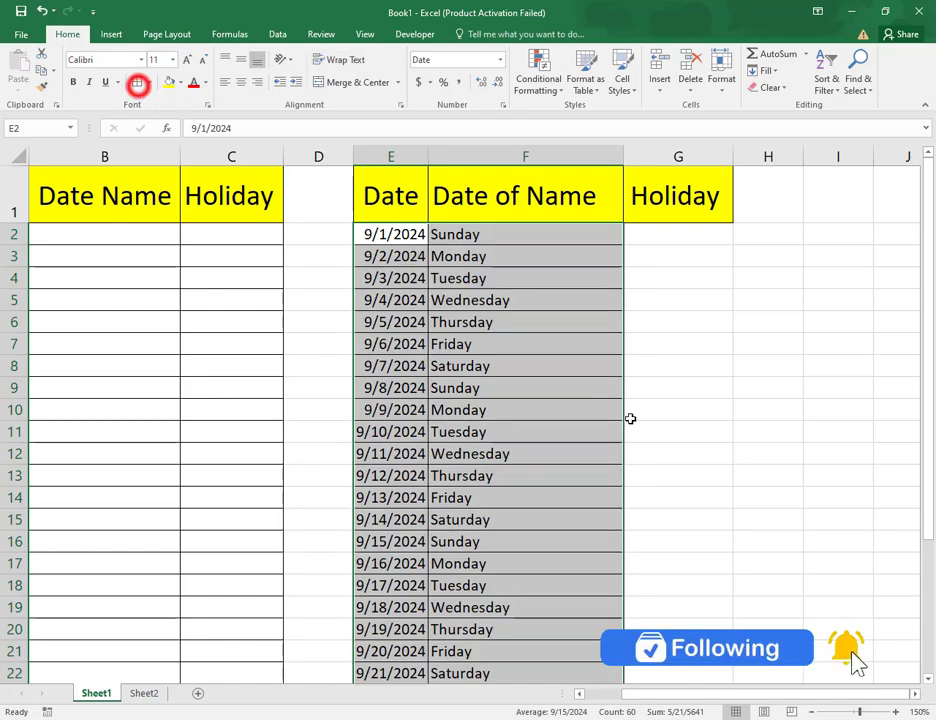
{"action": "left_click", "coordinate": [581, 300]}
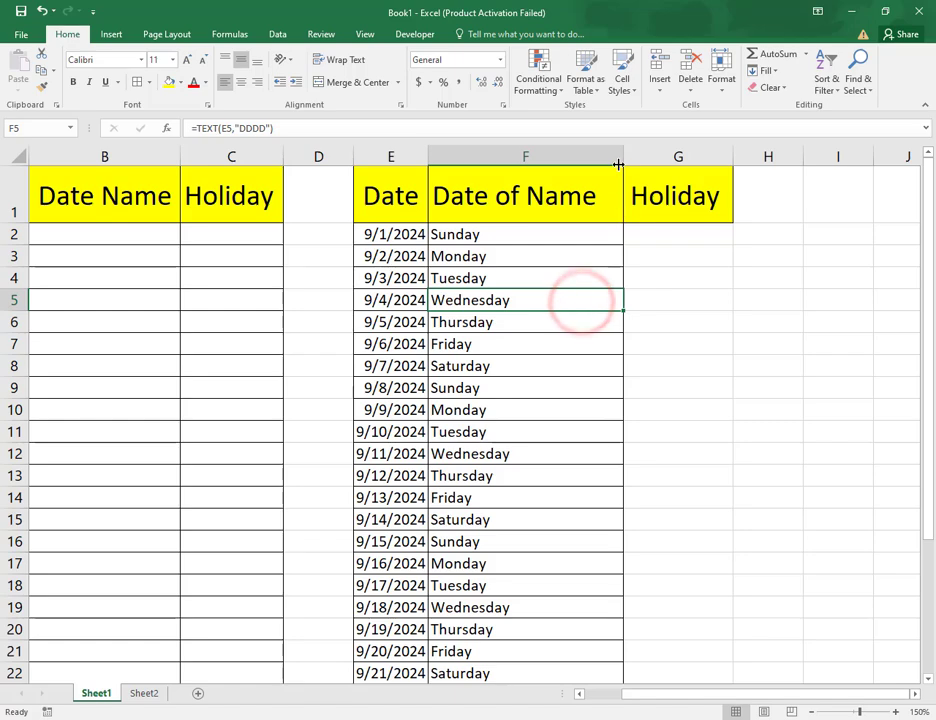
{"action": "left_click", "coordinate": [651, 234]}
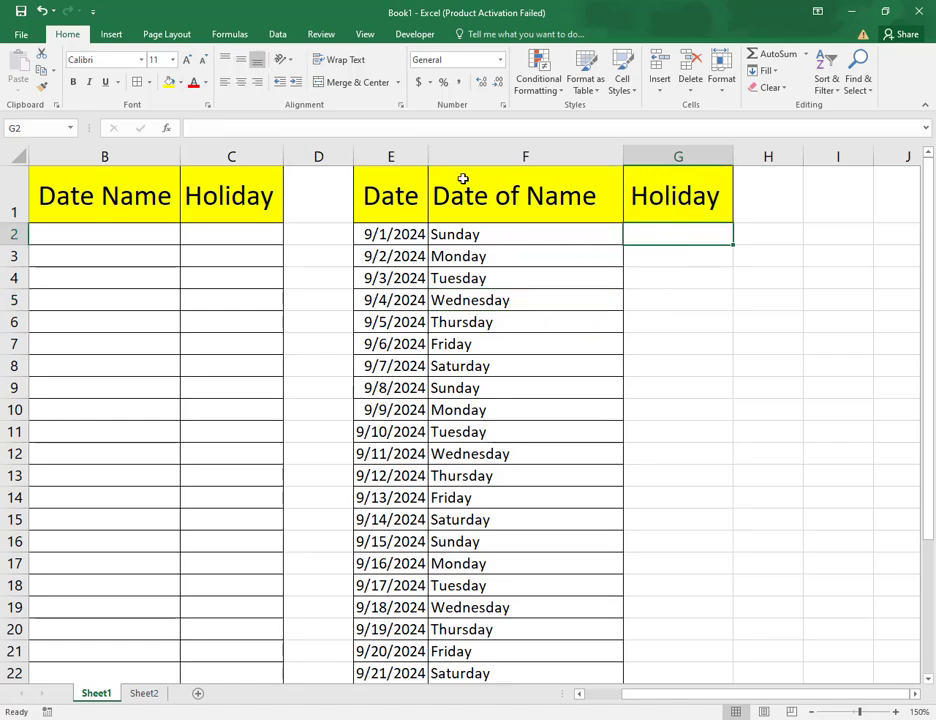
Step: Turn on AutoFilter for the Date and Date of Name columns
{"action": "left_click_drag", "start_coordinate": [405, 157], "coordinate": [490, 158]}
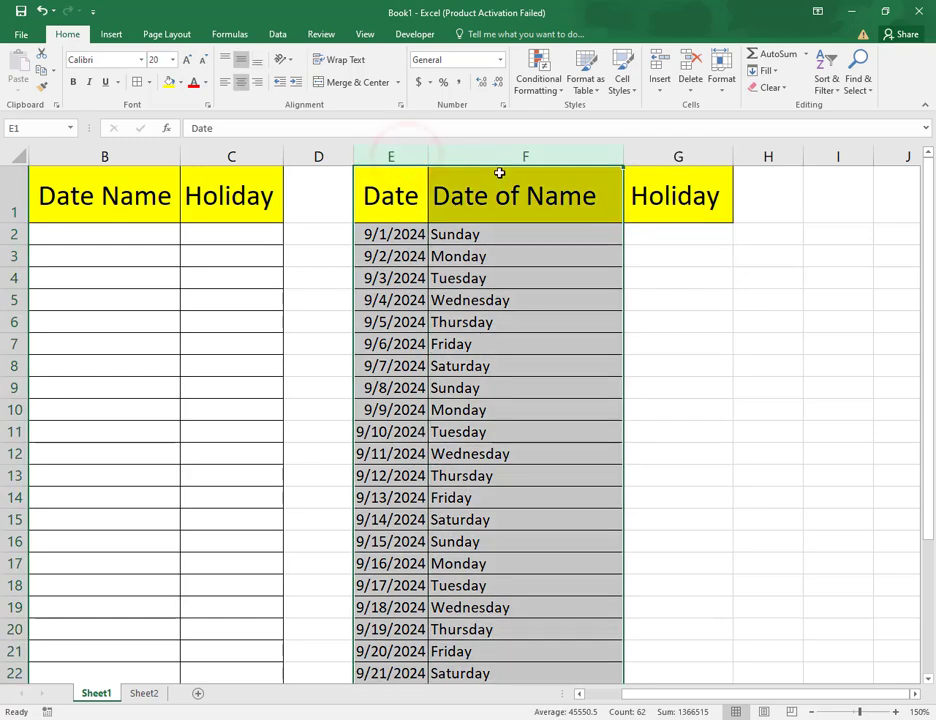
{"action": "left_click", "coordinate": [278, 35]}
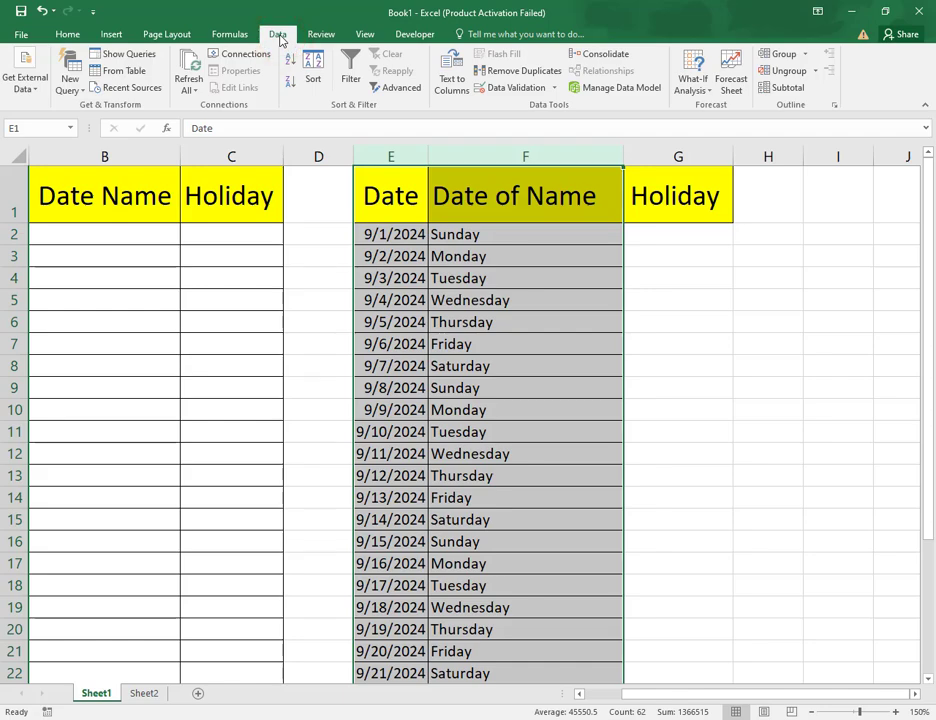
{"action": "left_click", "coordinate": [359, 84]}
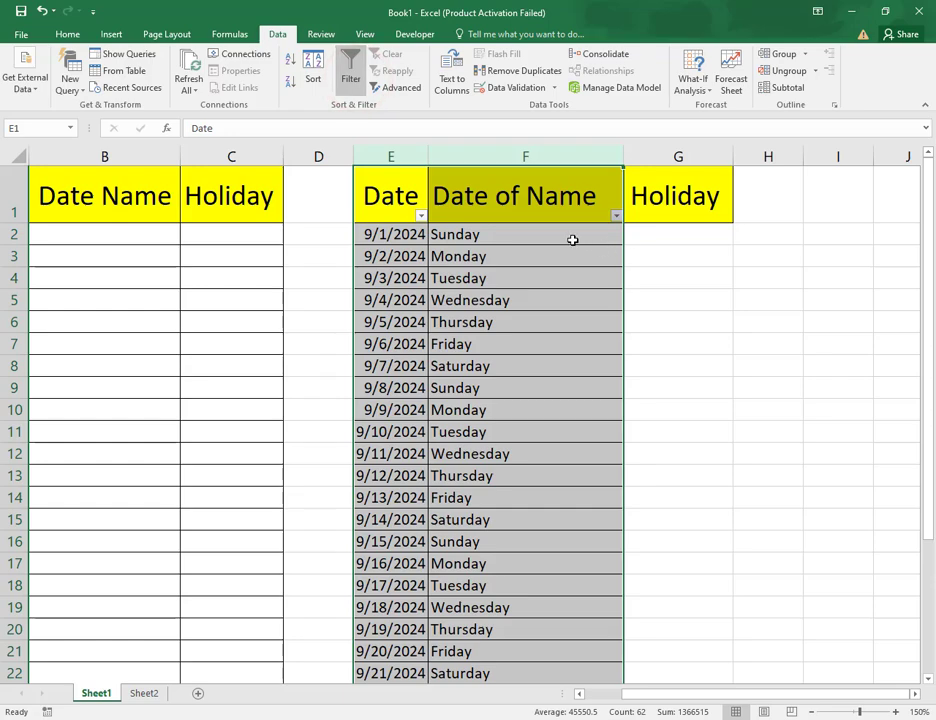
{"action": "left_click", "coordinate": [663, 236]}
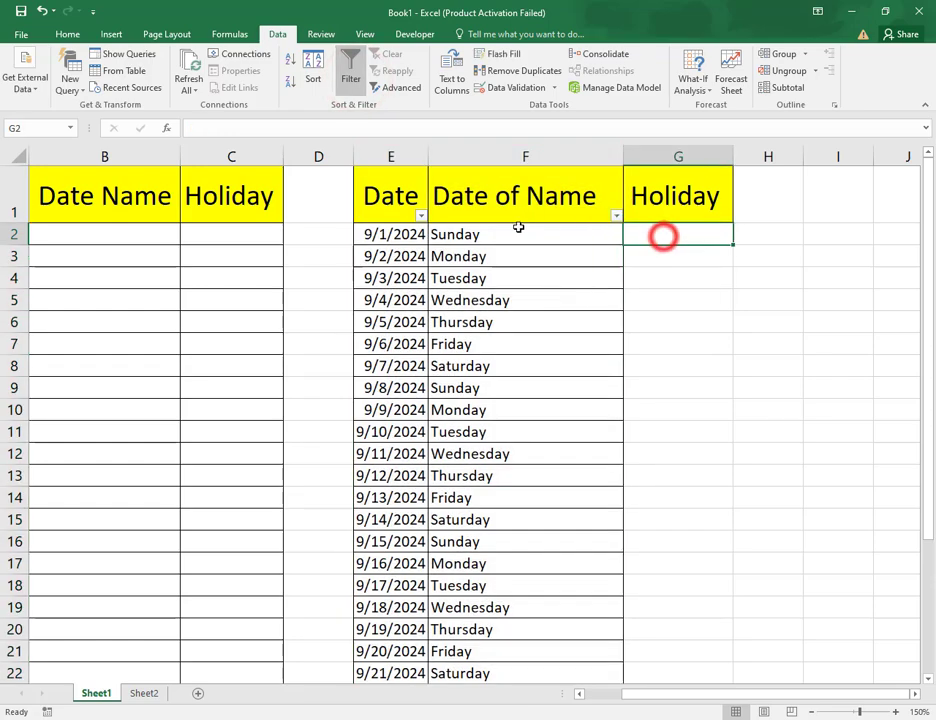
Step: Filter the Date of Name column to show only Friday
{"action": "left_click", "coordinate": [617, 217]}
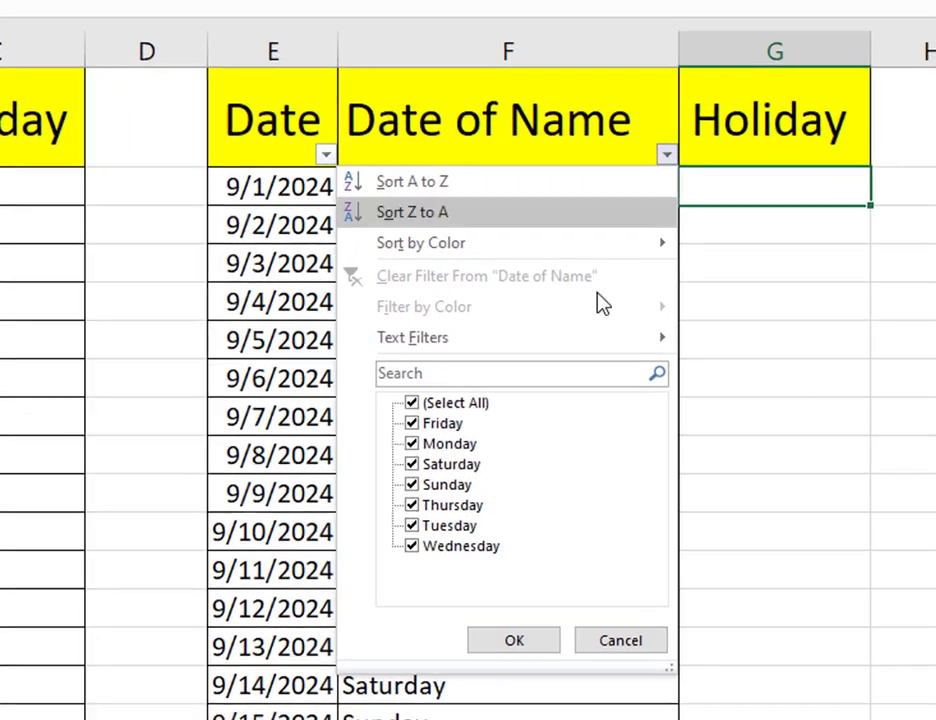
{"action": "left_click", "coordinate": [410, 404]}
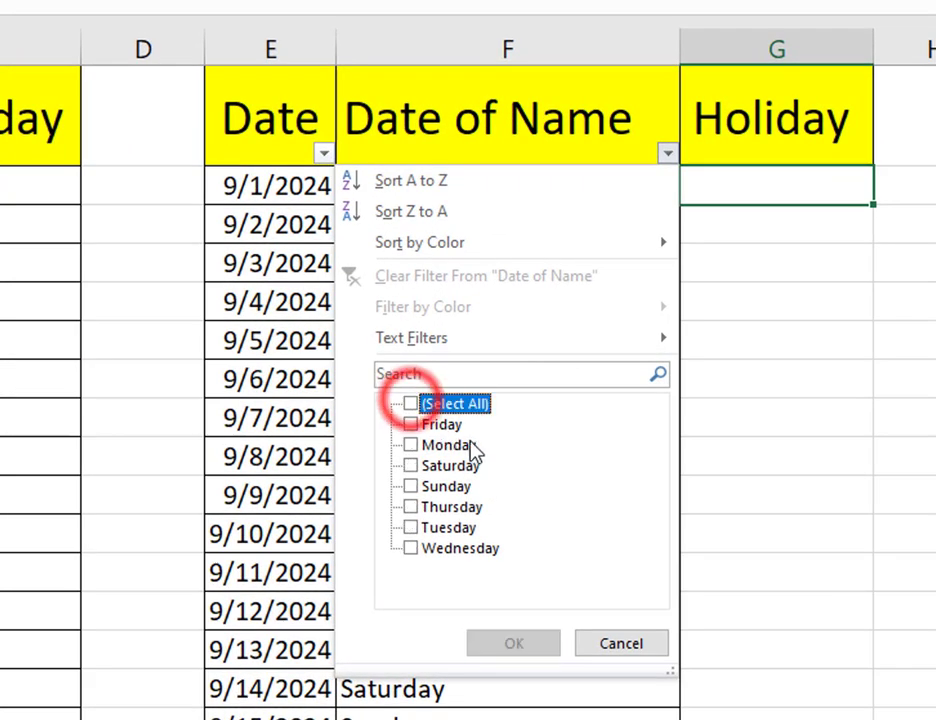
{"action": "left_click", "coordinate": [413, 424]}
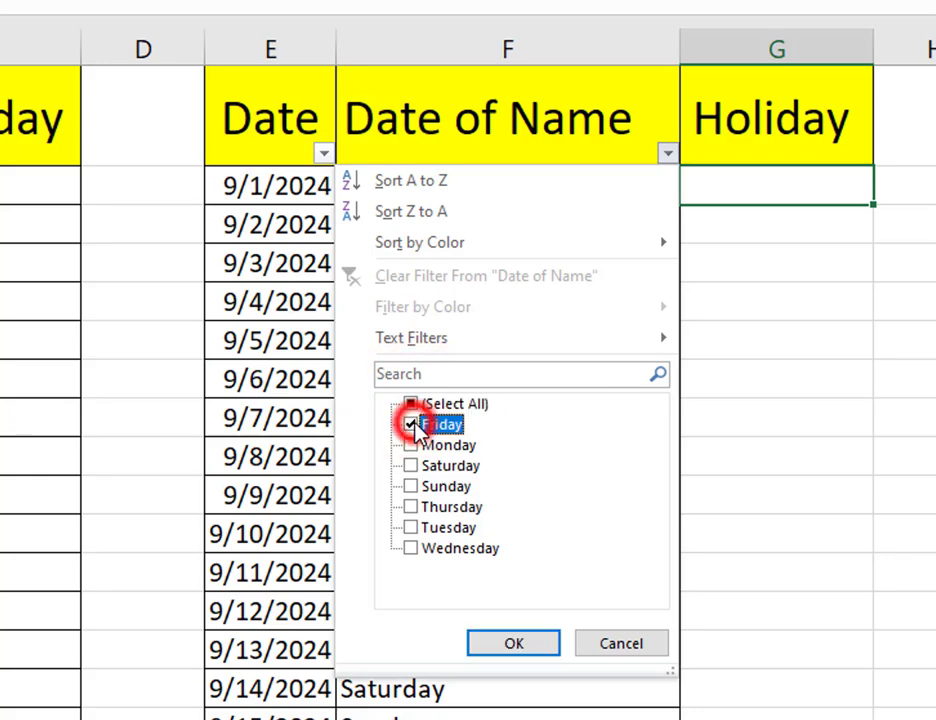
{"action": "left_click", "coordinate": [522, 648]}
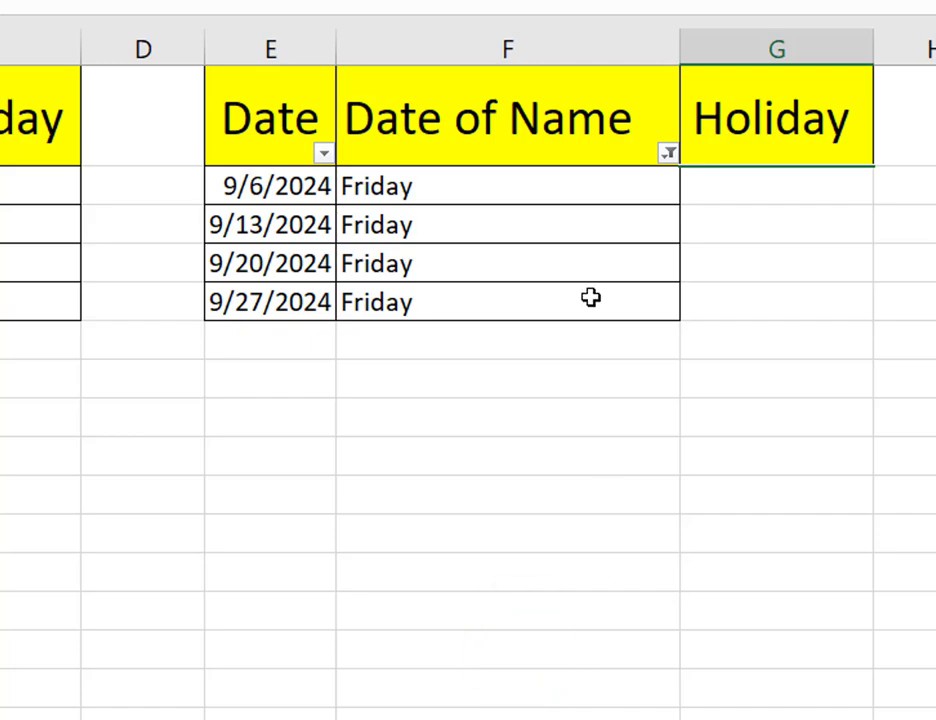
Step: Enter the Holiday numbers 1 to 4 beside the Friday dates
{"action": "left_click", "coordinate": [738, 187]}
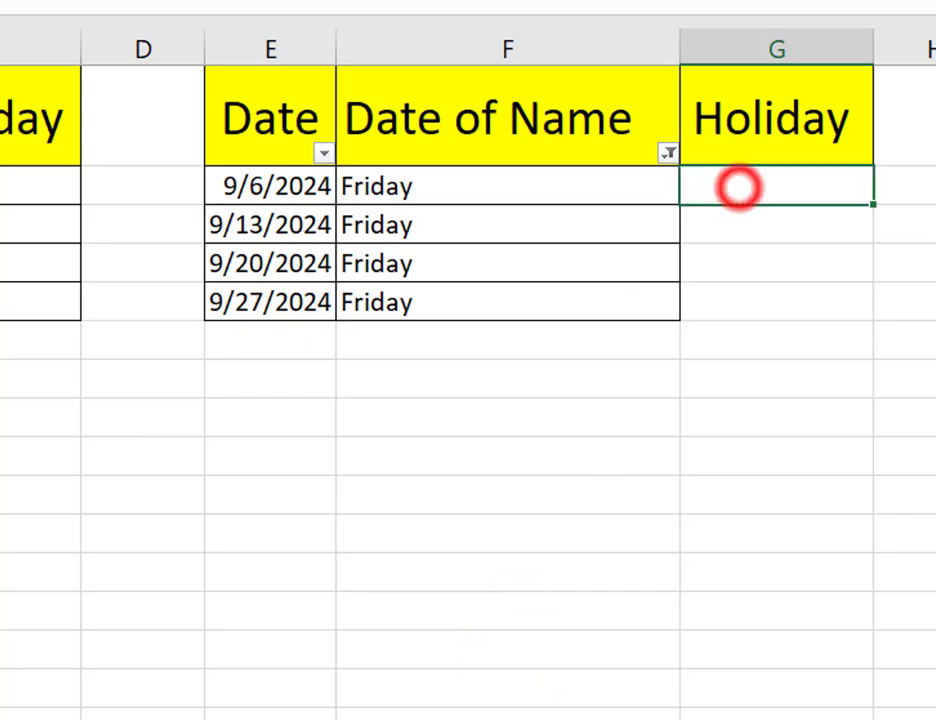
{"action": "type", "text": "1"}
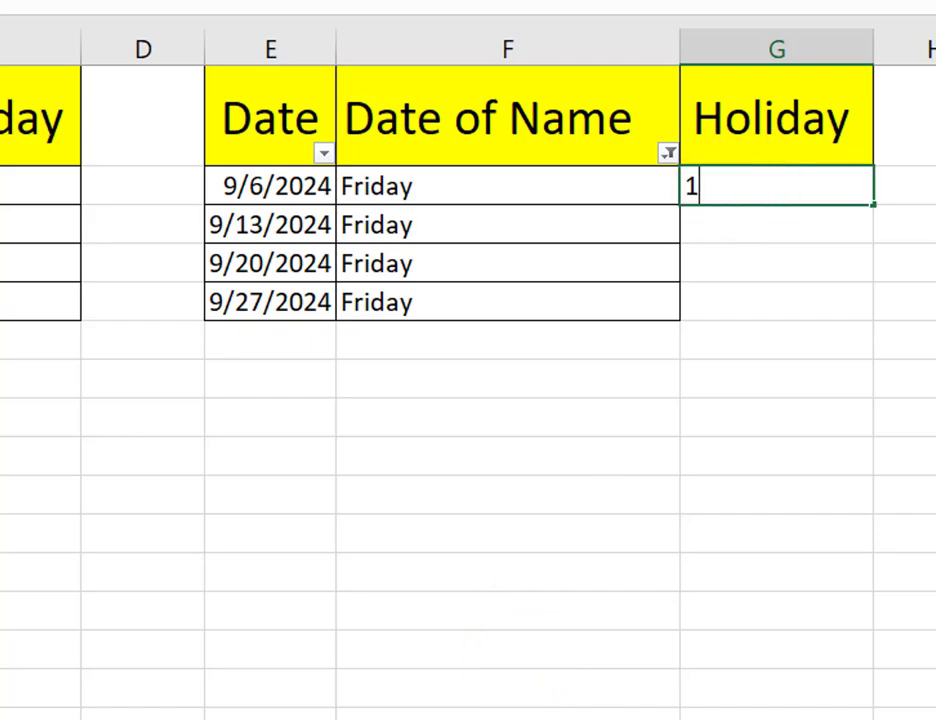
{"action": "key", "text": "Return"}
{"action": "type", "text": "2"}
{"action": "key", "text": "Return"}
{"action": "type", "text": "3"}
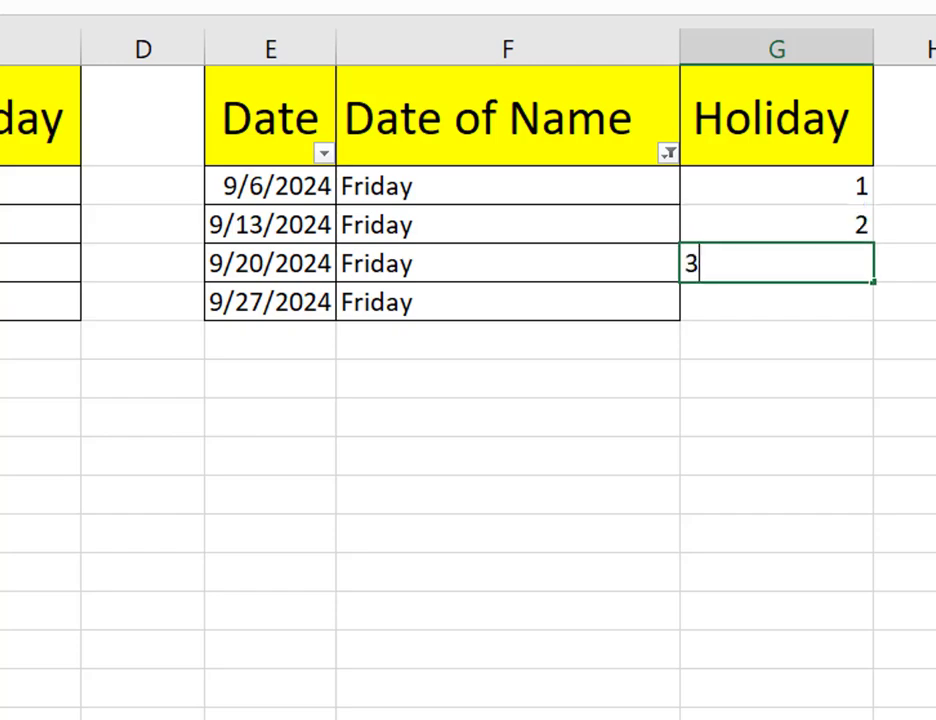
{"action": "key", "text": "Return"}
{"action": "type", "text": "4"}
{"action": "key", "text": "Return"}
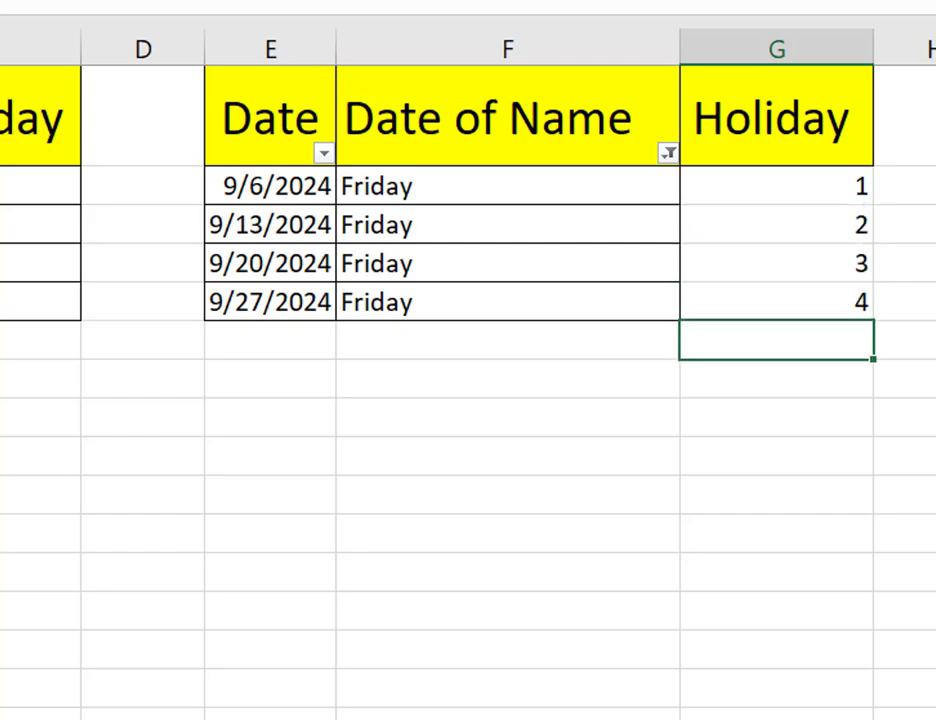
Step: Center the Holiday column G and select the four Holiday numbers
{"action": "left_click", "coordinate": [760, 49]}
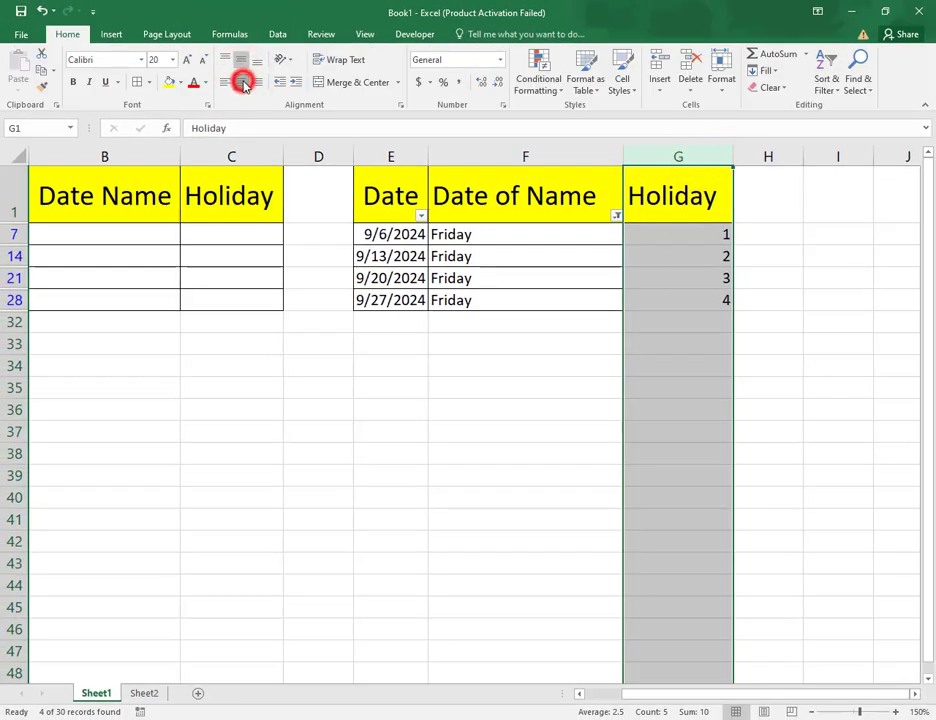
{"action": "left_click", "coordinate": [242, 82]}
{"action": "left_click", "coordinate": [755, 352]}
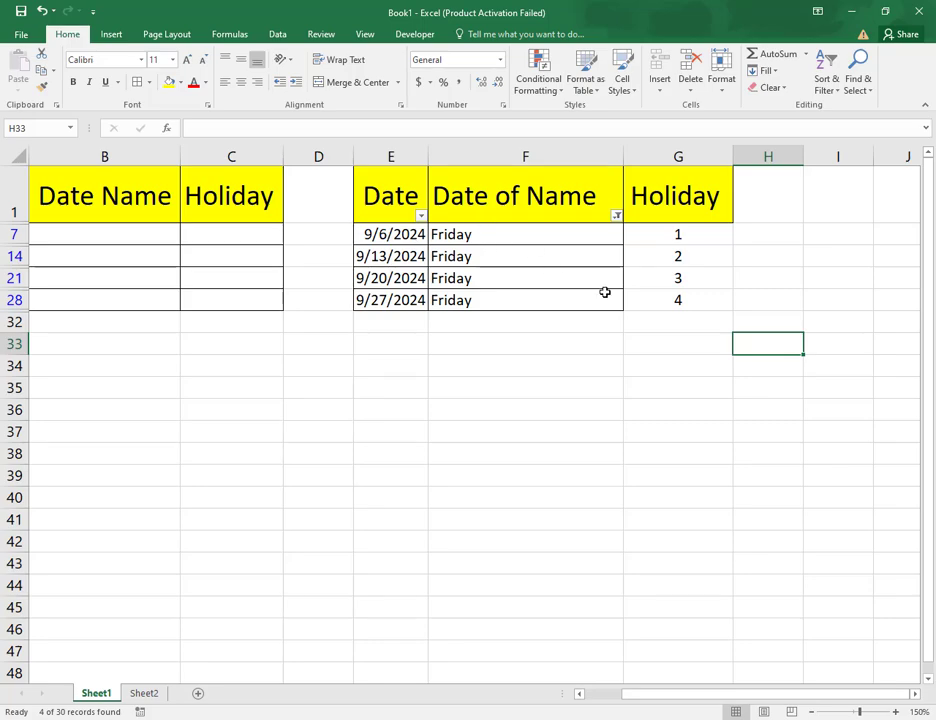
{"action": "mouse_move", "coordinate": [683, 234]}
{"action": "left_mouse_down"}
{"action": "mouse_move", "coordinate": [689, 309]}
{"action": "mouse_move", "coordinate": [680, 322]}
{"action": "left_mouse_up"}
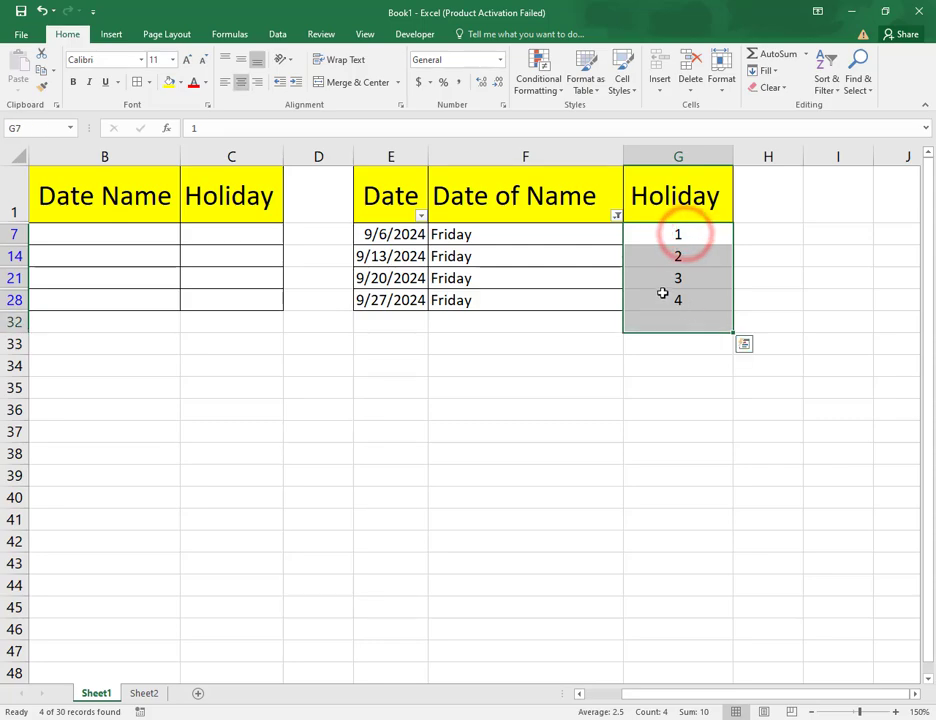
{"action": "left_click_drag", "start_coordinate": [655, 234], "coordinate": [664, 302]}
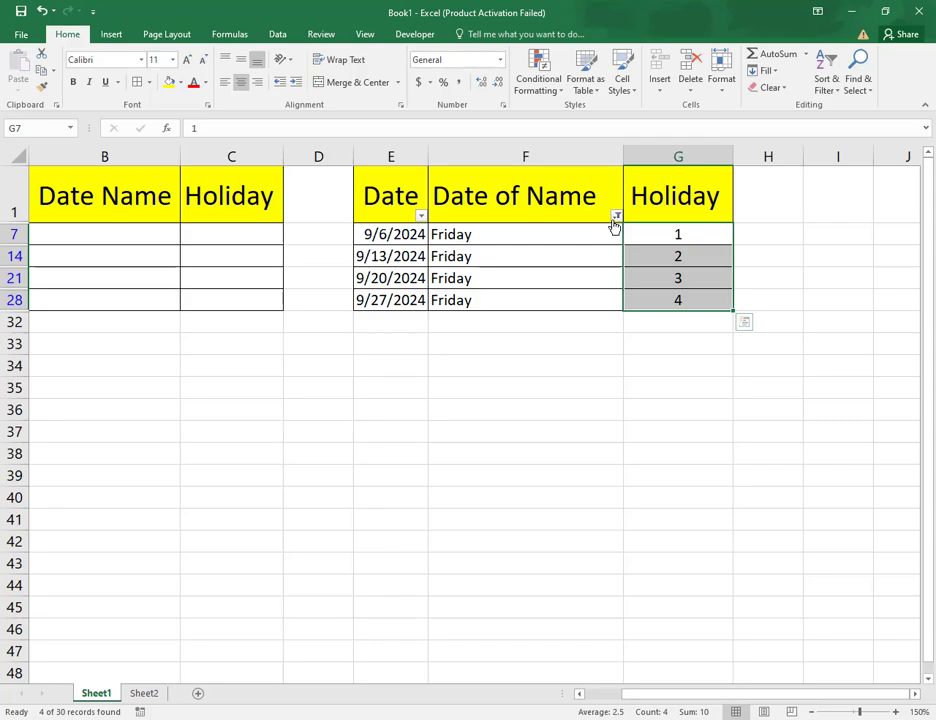
Step: Change the Date of Name filter from Friday to Monday and check the Monday formulas
{"action": "left_click", "coordinate": [615, 218]}
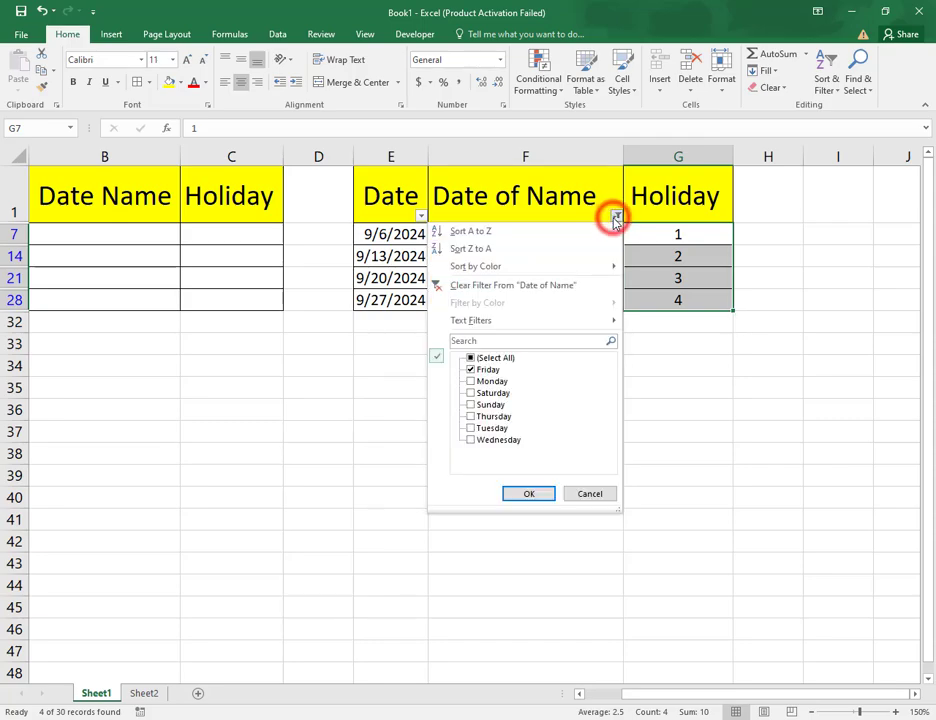
{"action": "left_click", "coordinate": [471, 370]}
{"action": "left_click", "coordinate": [472, 382]}
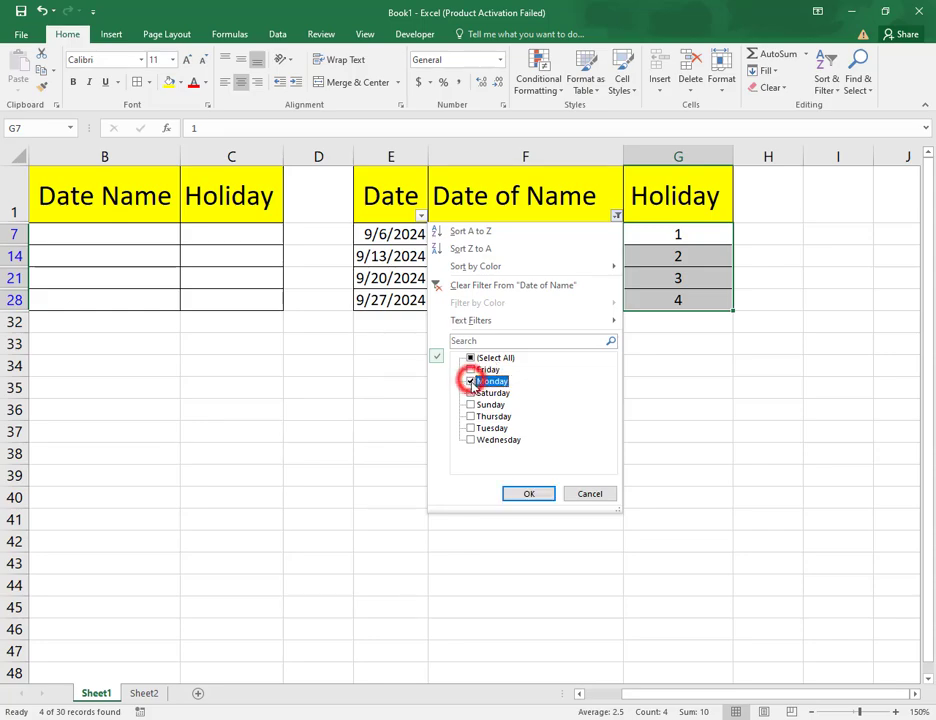
{"action": "left_click", "coordinate": [529, 493]}
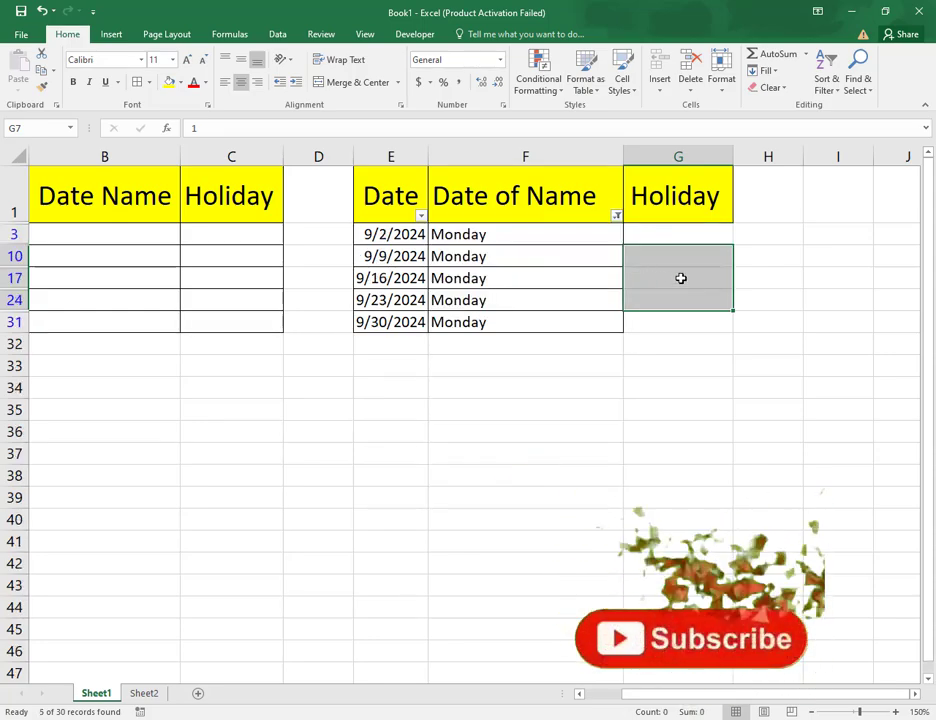
{"action": "left_click", "coordinate": [633, 360]}
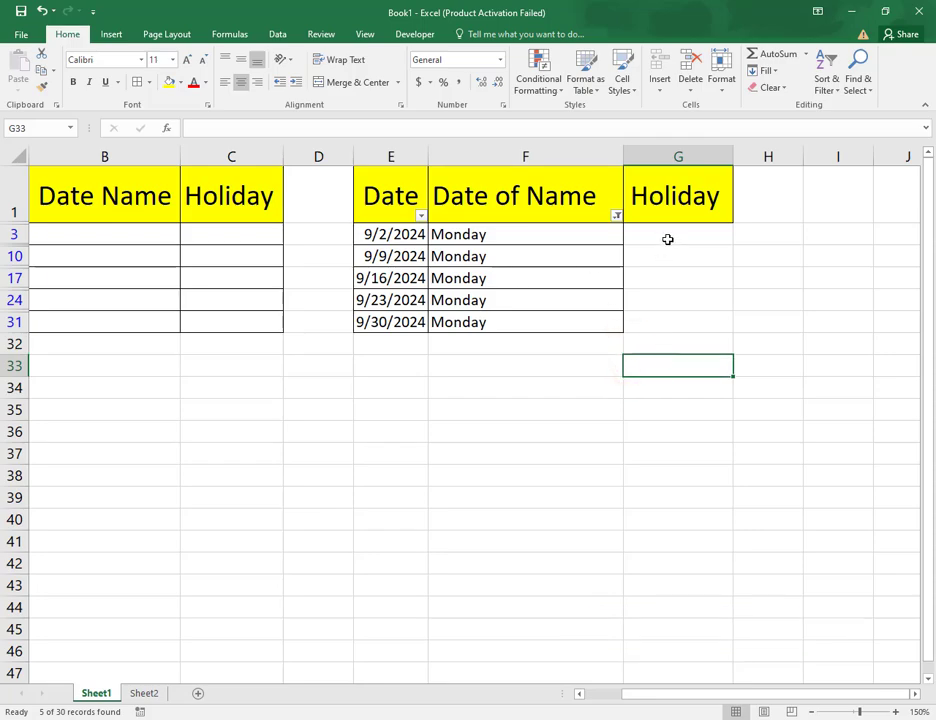
{"action": "left_click", "coordinate": [519, 281]}
{"action": "left_click", "coordinate": [522, 300]}
{"action": "left_click", "coordinate": [520, 321]}
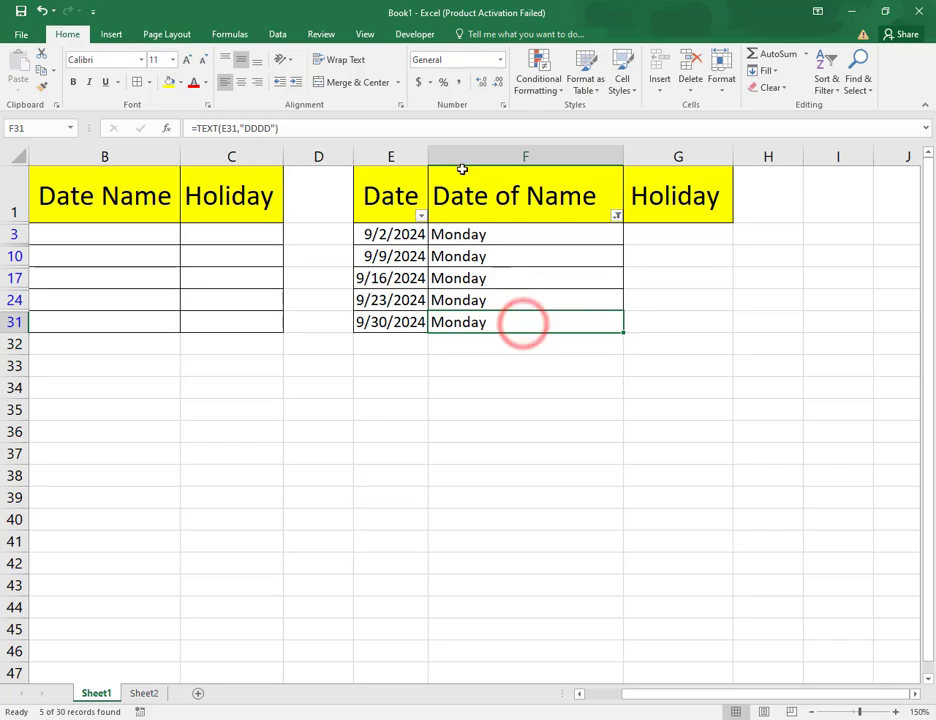
Step: Switch the Date of Name filter to show only the Tuesday rows
{"action": "left_click", "coordinate": [616, 217]}
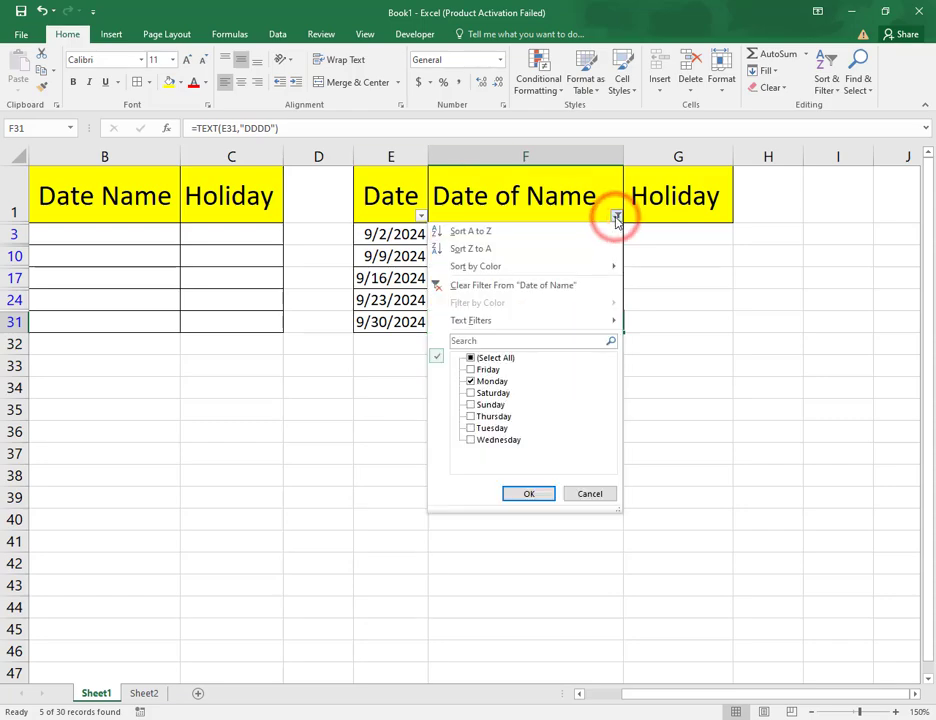
{"action": "left_click", "coordinate": [473, 429]}
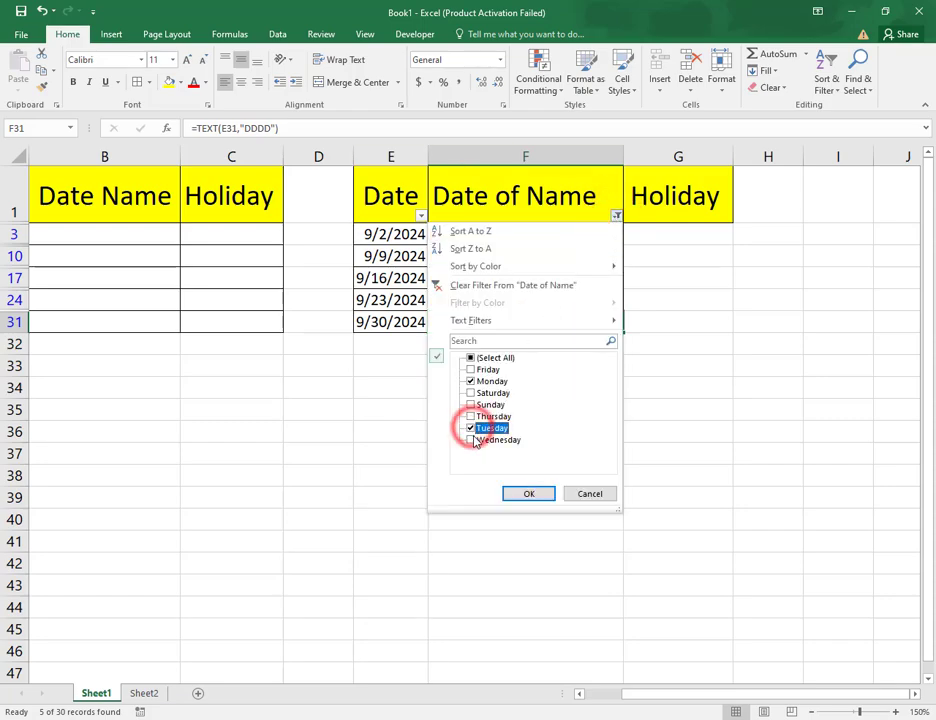
{"action": "left_click", "coordinate": [529, 494]}
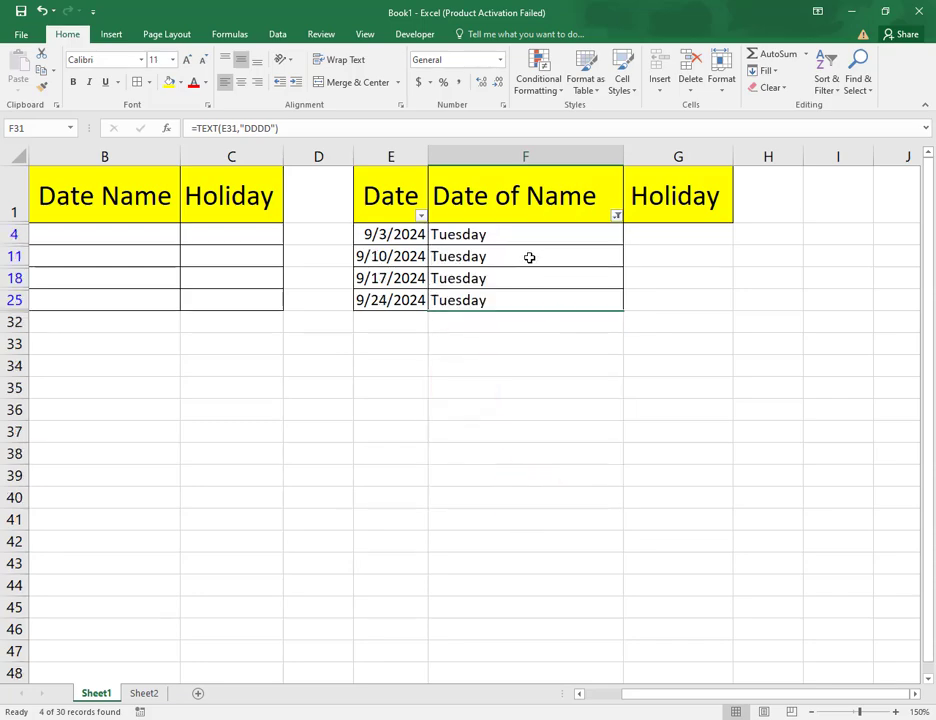
{"action": "left_click", "coordinate": [650, 234]}
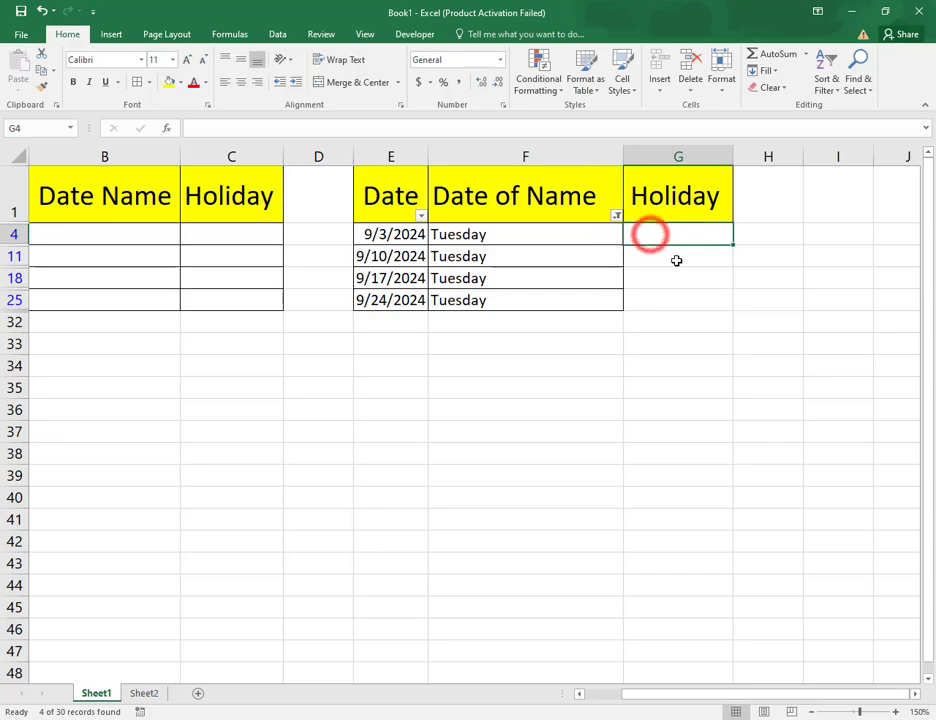
{"action": "type", "text": "1"}
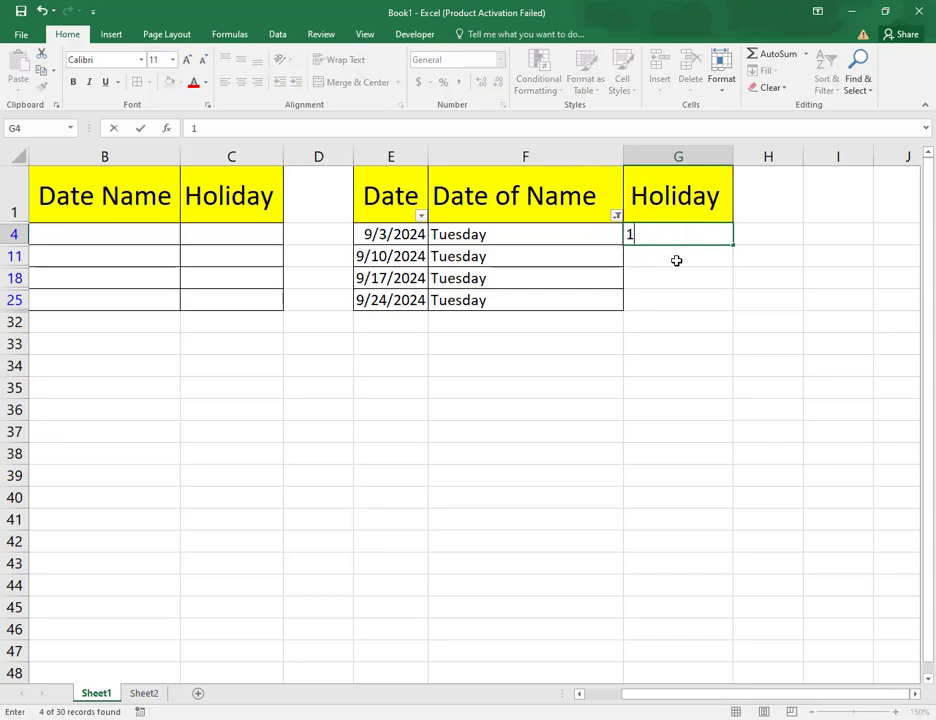
{"action": "key", "text": "Return"}
{"action": "type", "text": "2"}
{"action": "key", "text": "Return"}
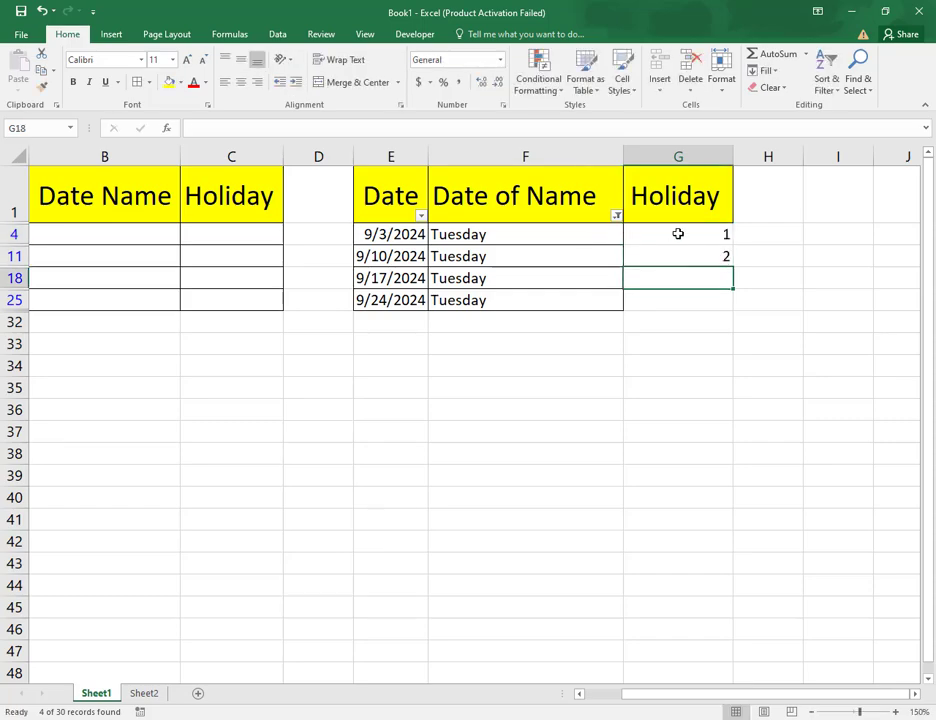
{"action": "mouse_move", "coordinate": [678, 234]}
{"action": "left_mouse_down"}
{"action": "mouse_move", "coordinate": [728, 258]}
{"action": "mouse_move", "coordinate": [730, 302]}
{"action": "left_mouse_up"}
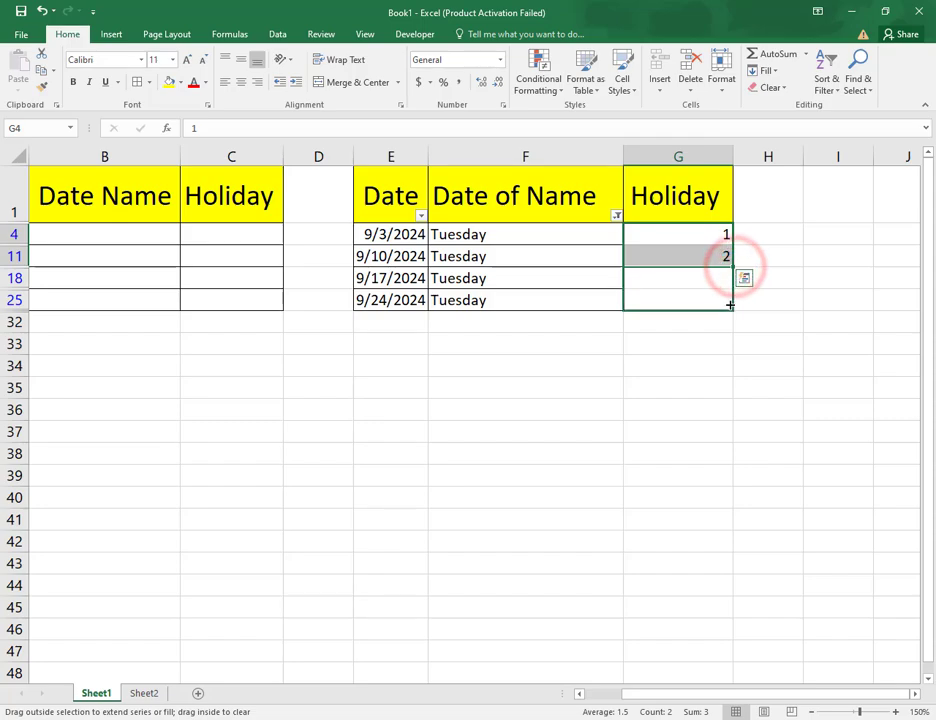
{"action": "left_click", "coordinate": [745, 323]}
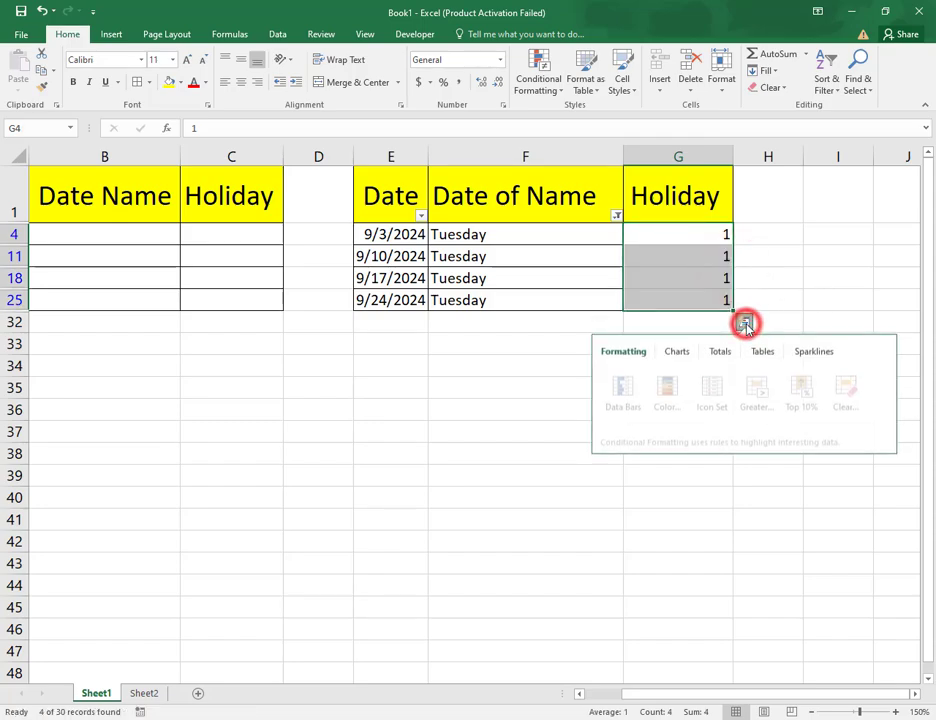
{"action": "left_click", "coordinate": [794, 265]}
{"action": "left_click_drag", "start_coordinate": [708, 234], "coordinate": [718, 300]}
{"action": "key", "text": "Delete"}
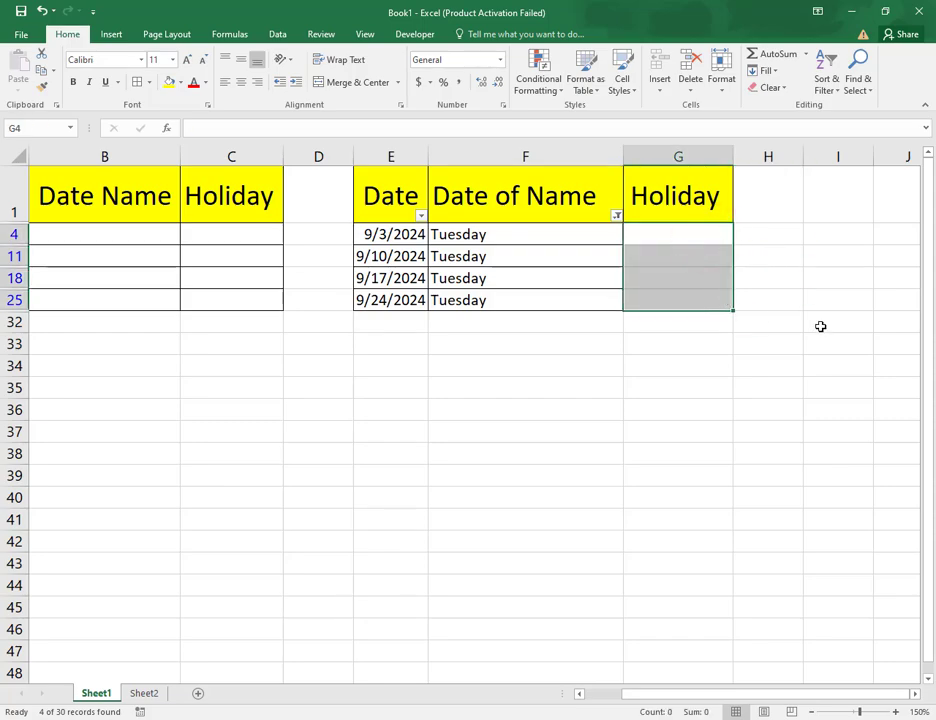
{"action": "left_click", "coordinate": [830, 282]}
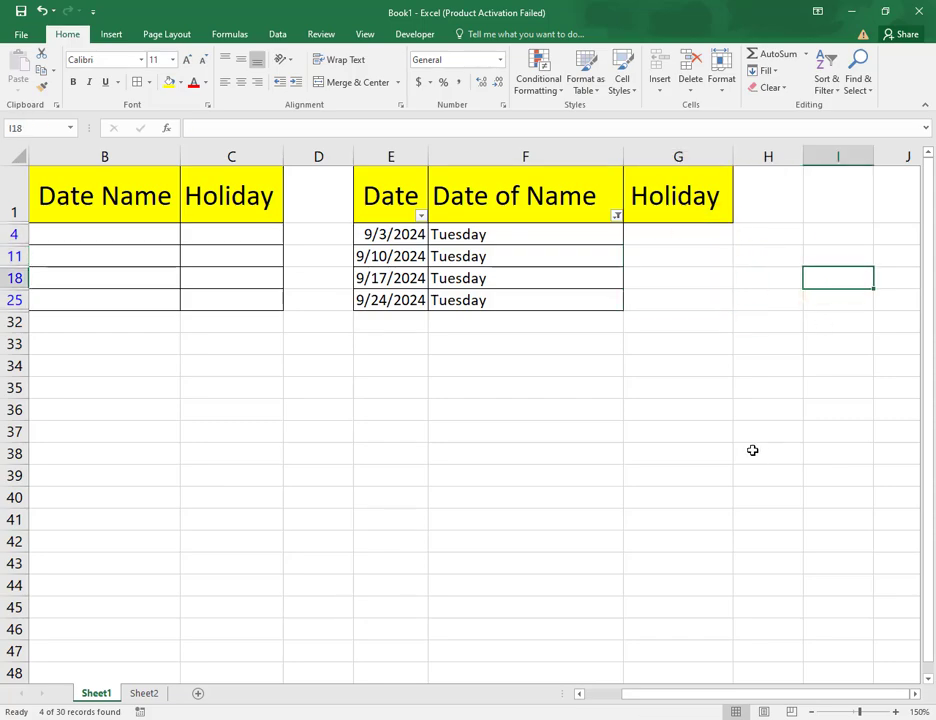